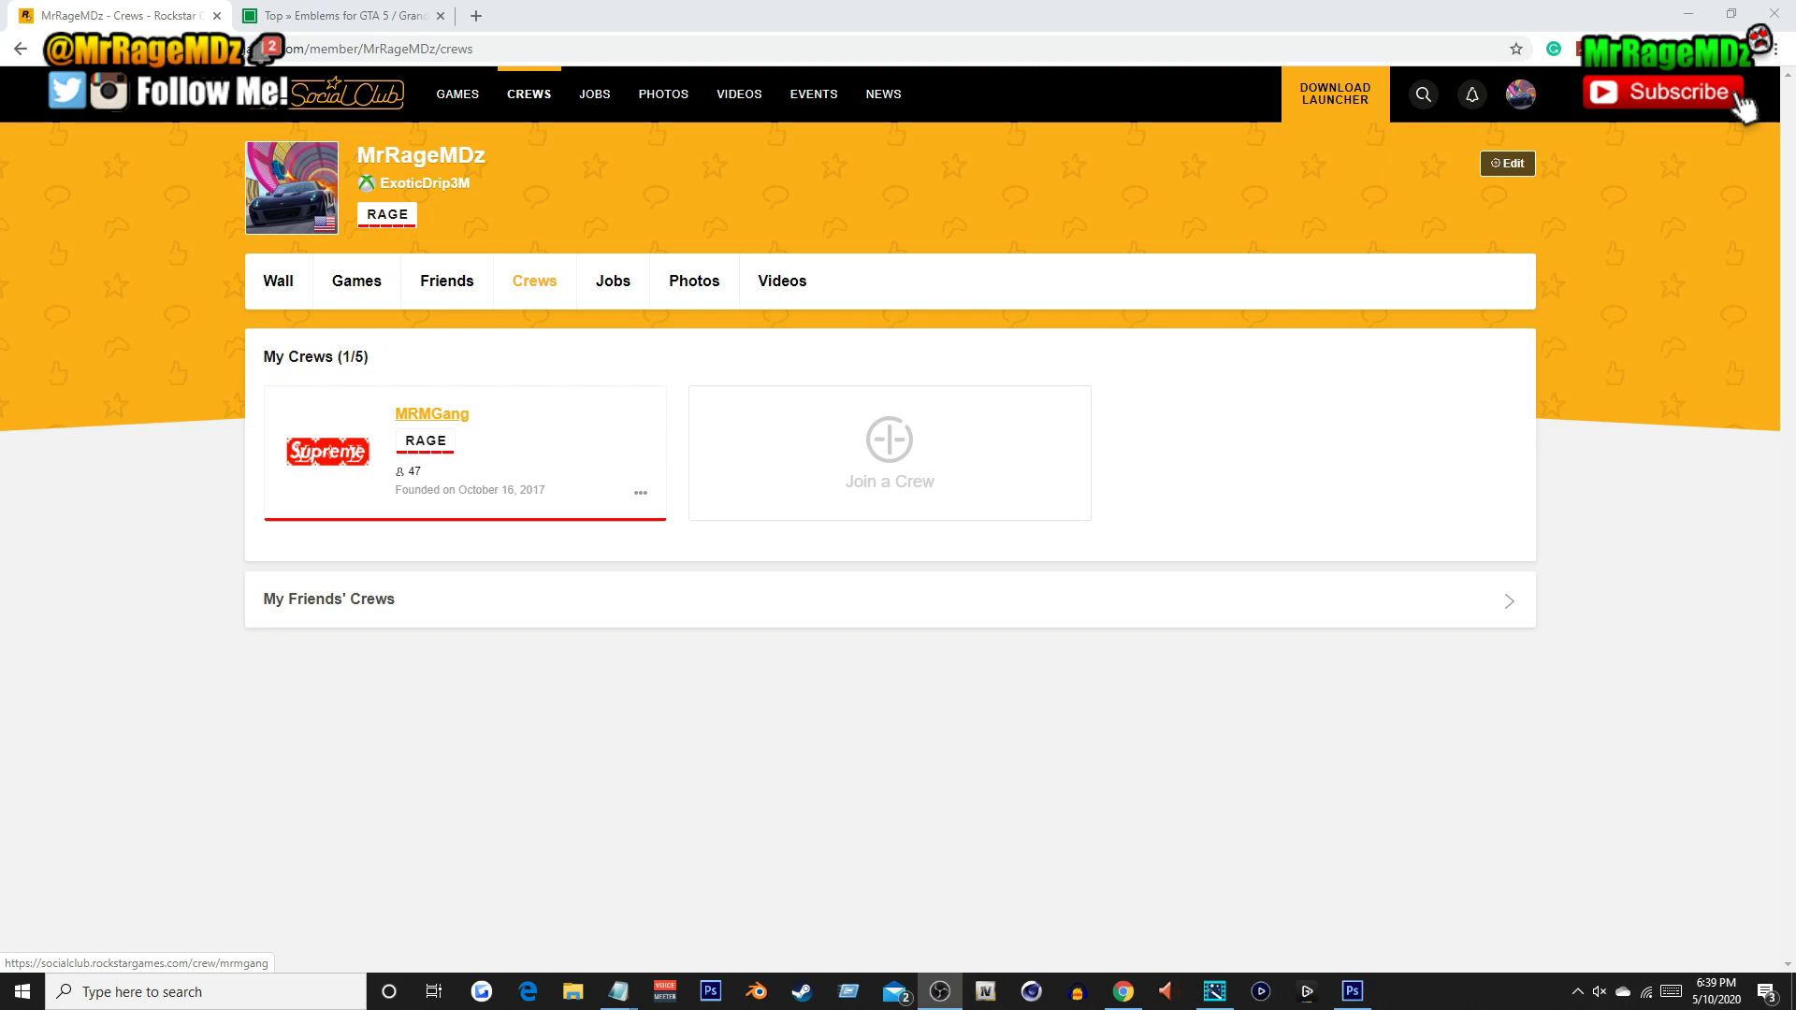
# Open the MRMGang crew page from My Crews.
pyautogui.click(431, 414)
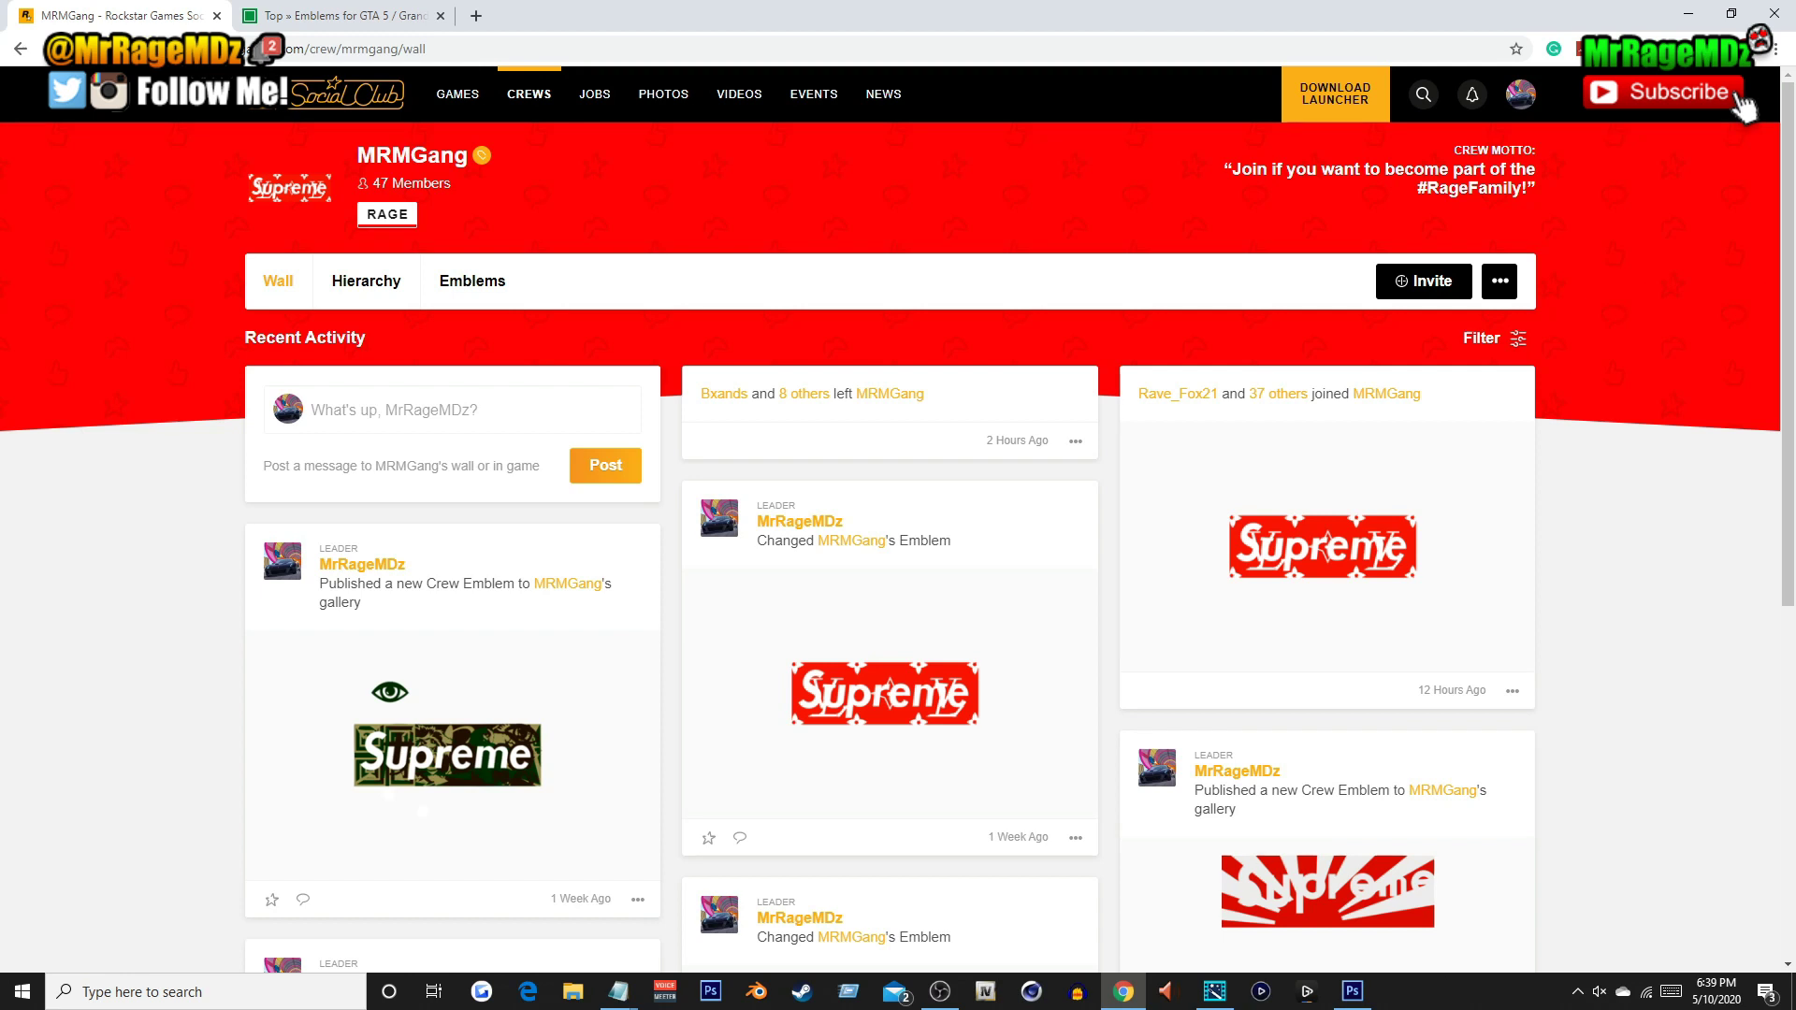
# Switch to the 'Top Emblems for GTA 5' gallery tab.
pyautogui.click(336, 15)
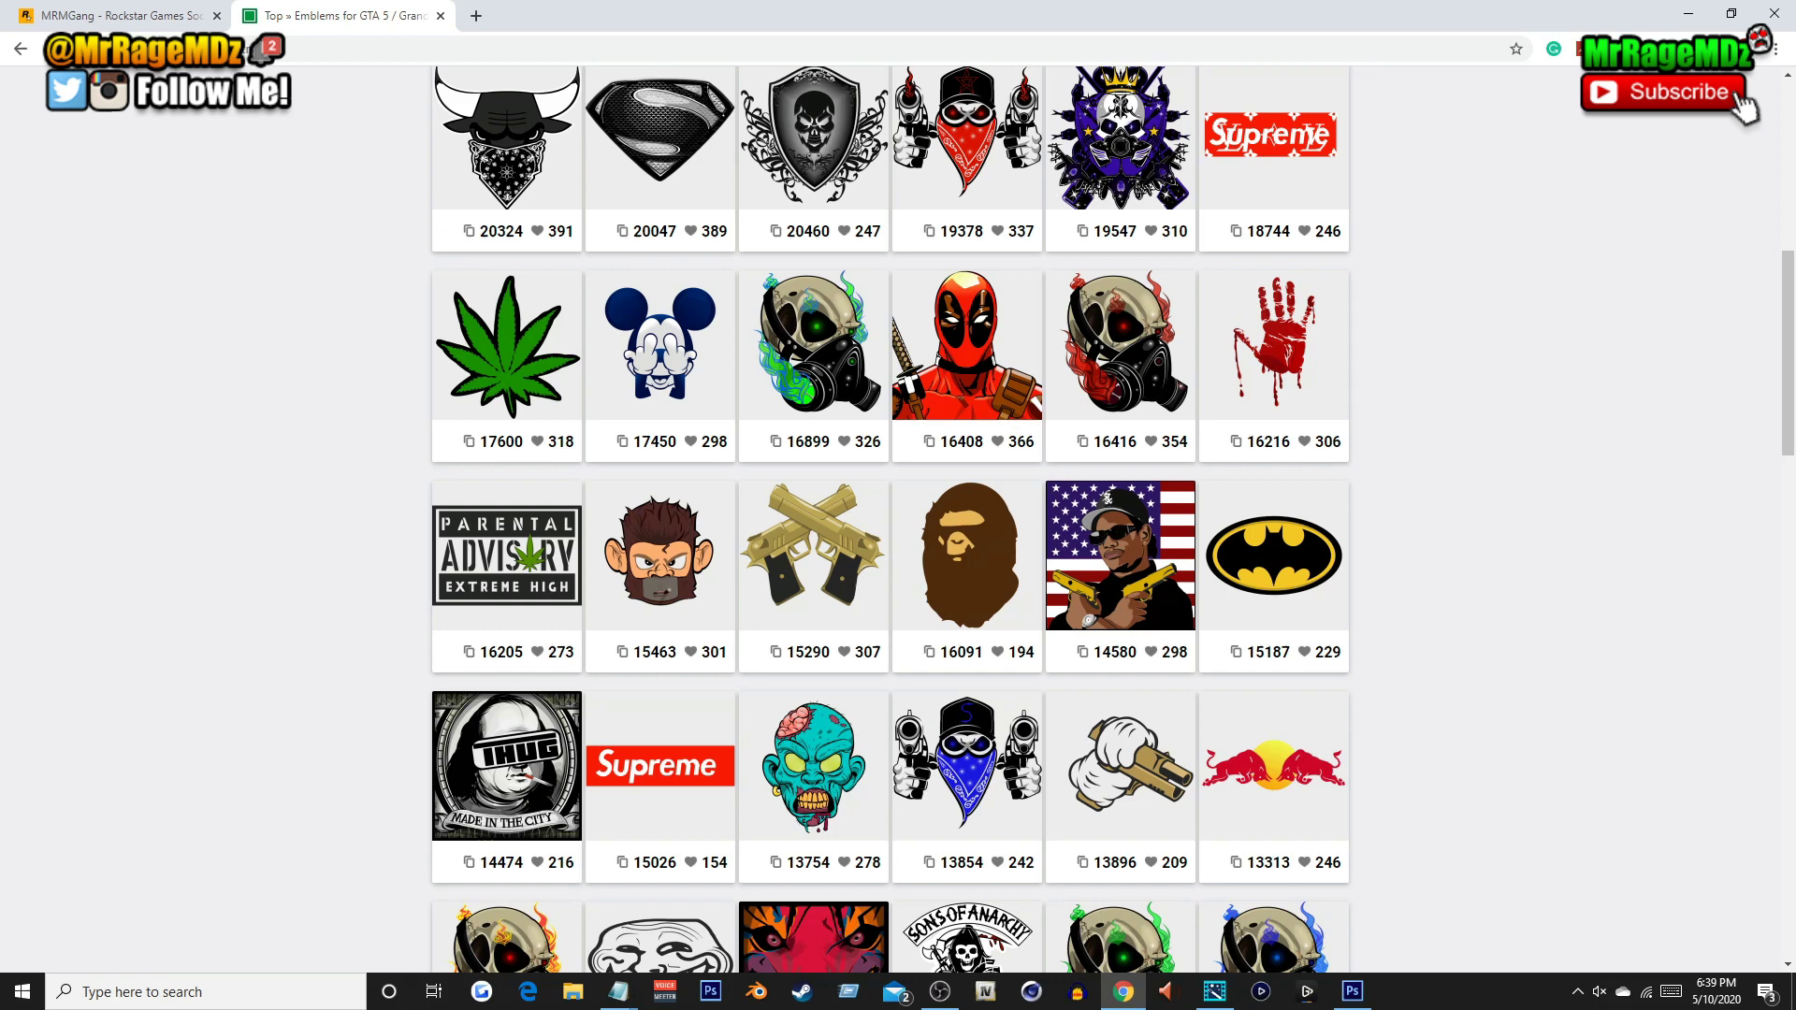
# Copy the bape ape-head emblem's code (ID 5078), then start a new emblem in the Social Club editor.
pyautogui.click(112, 16)
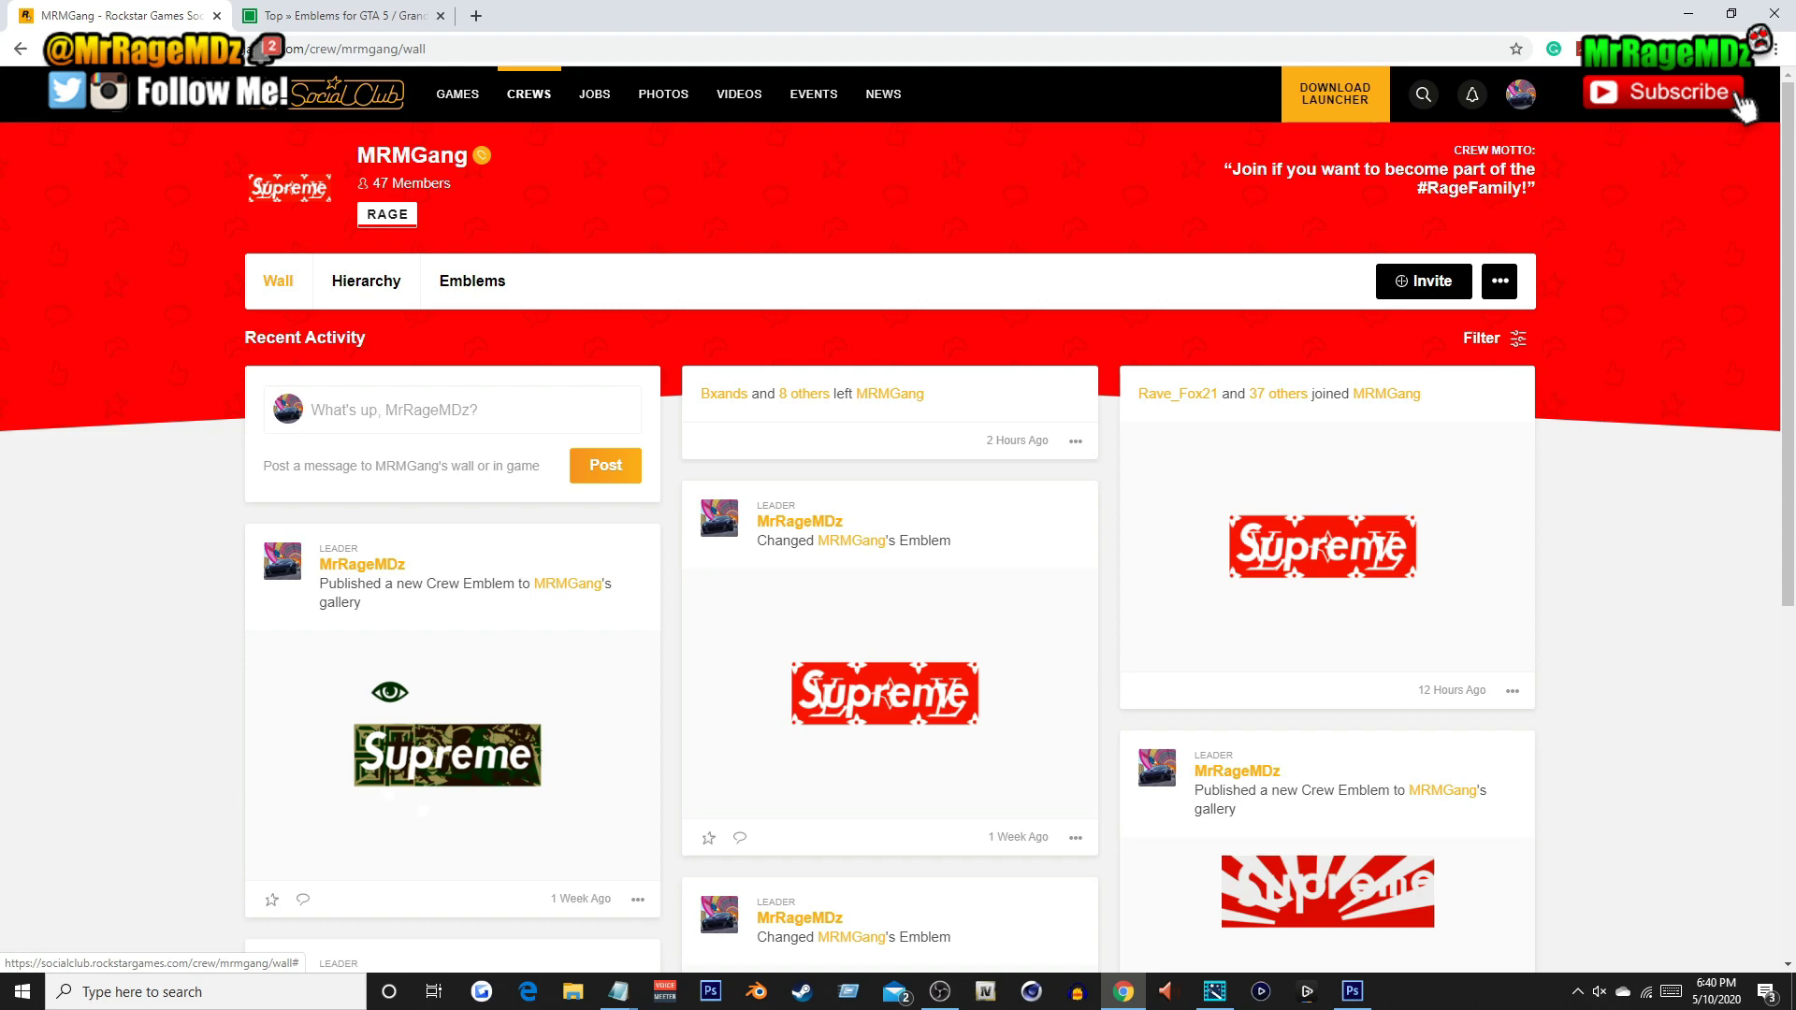
pyautogui.click(337, 15)
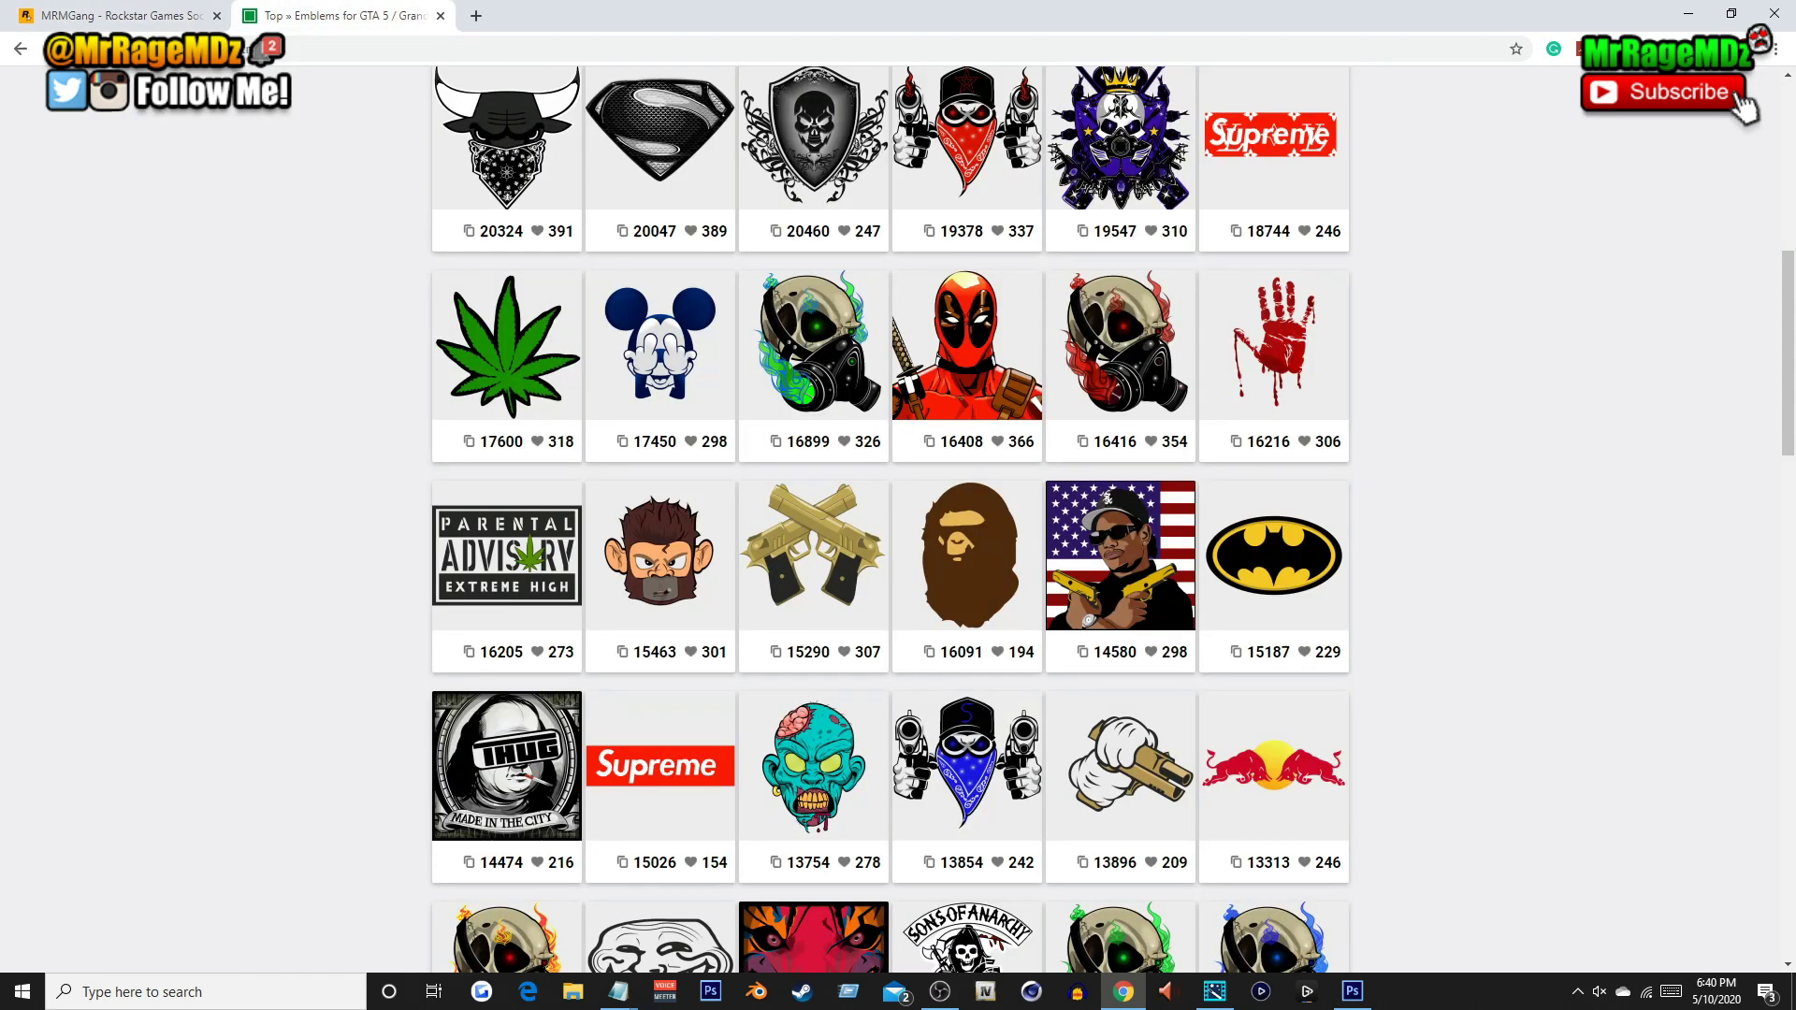
pyautogui.click(1001, 589)
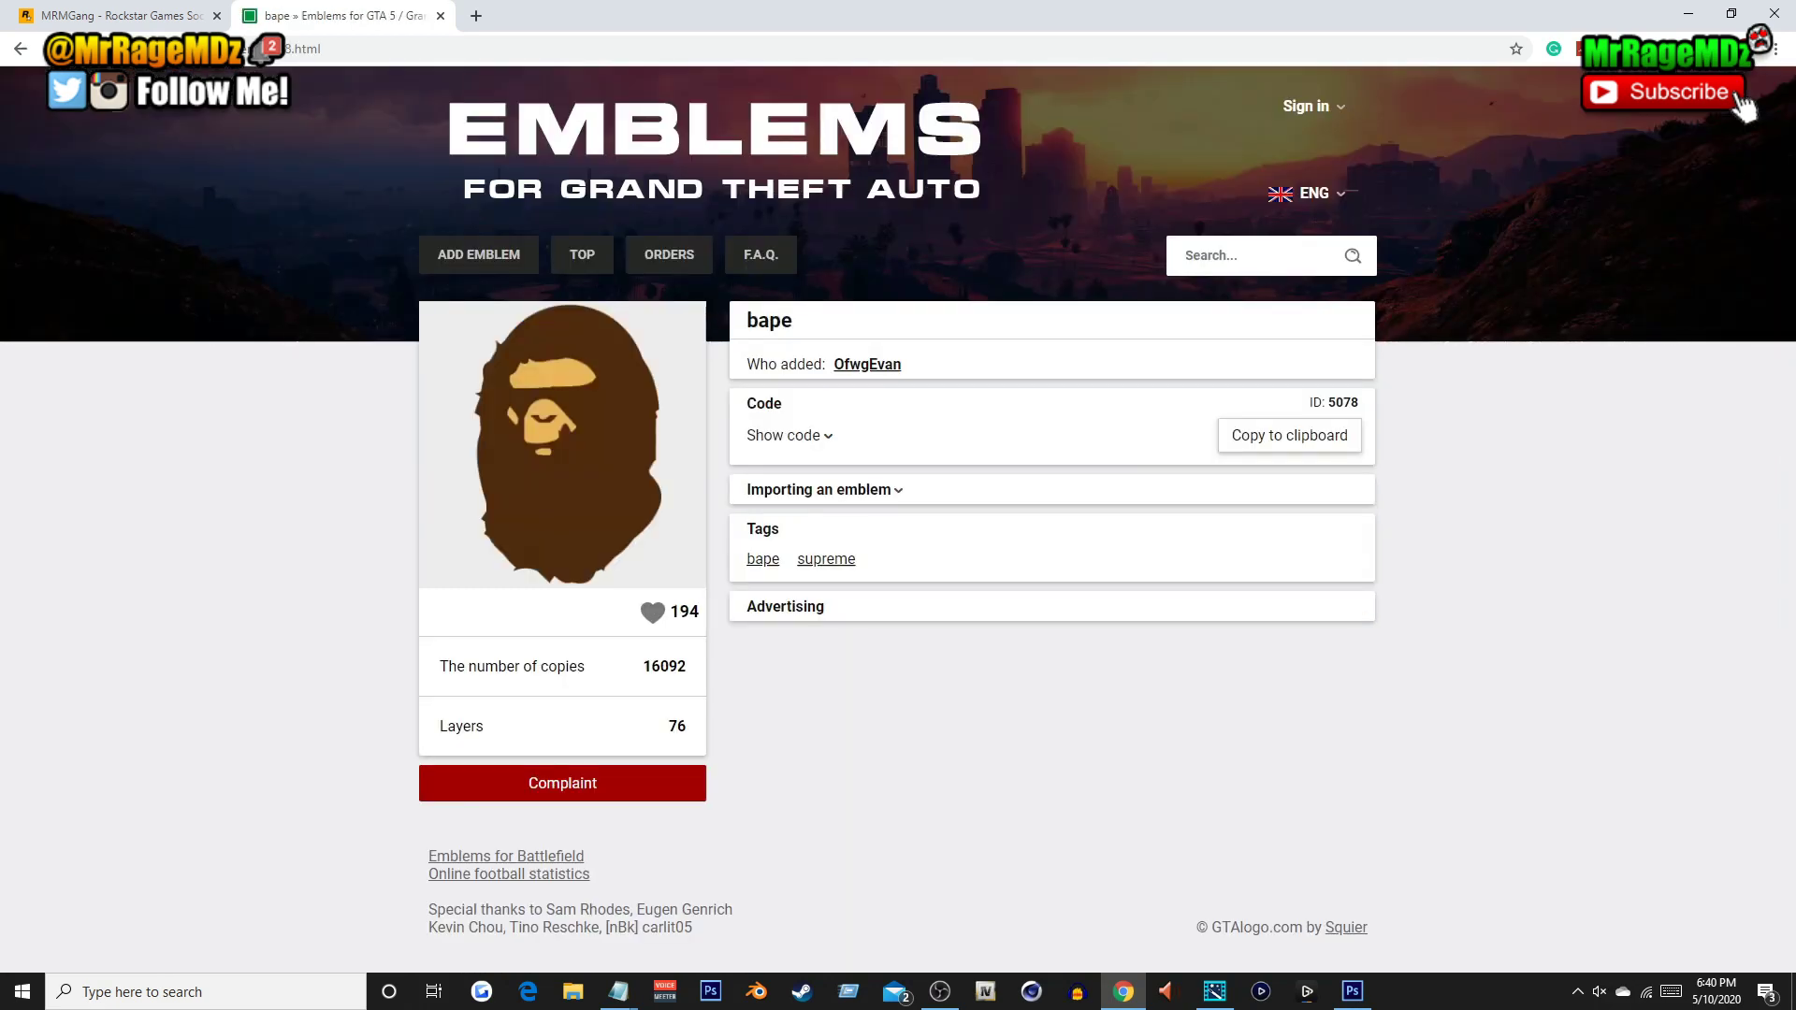
pyautogui.click(784, 435)
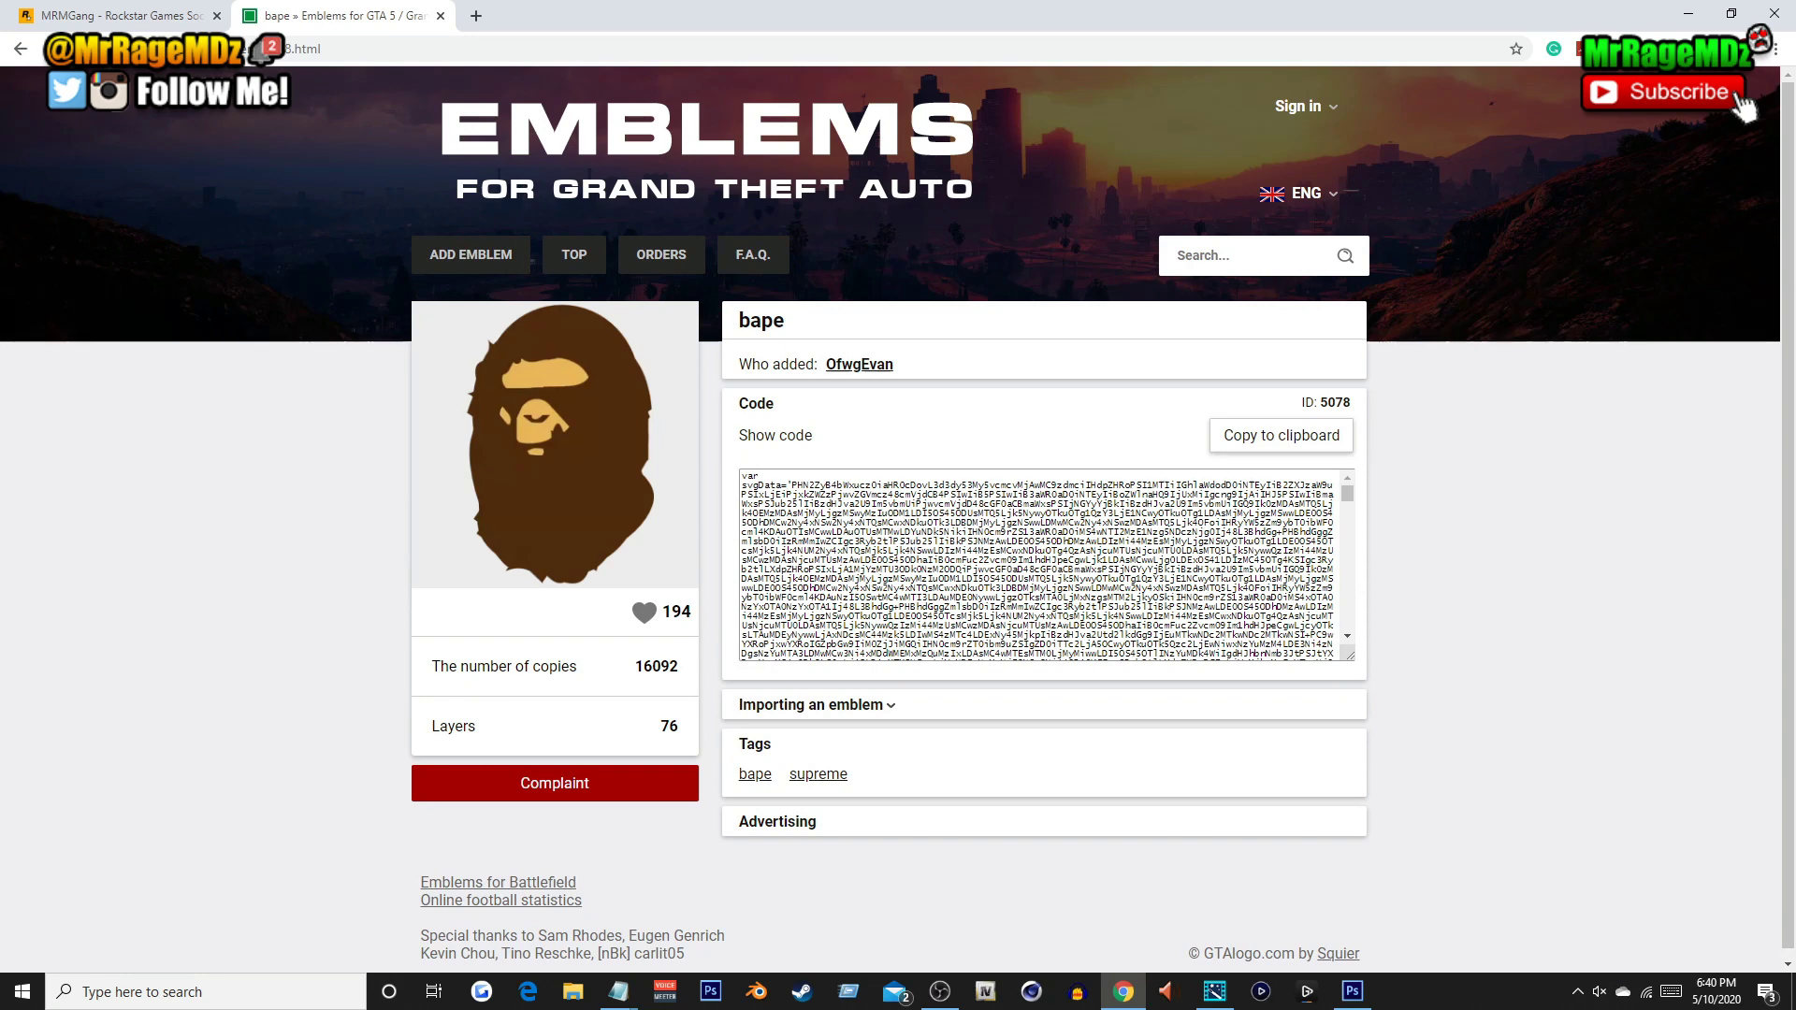
pyautogui.click(1282, 435)
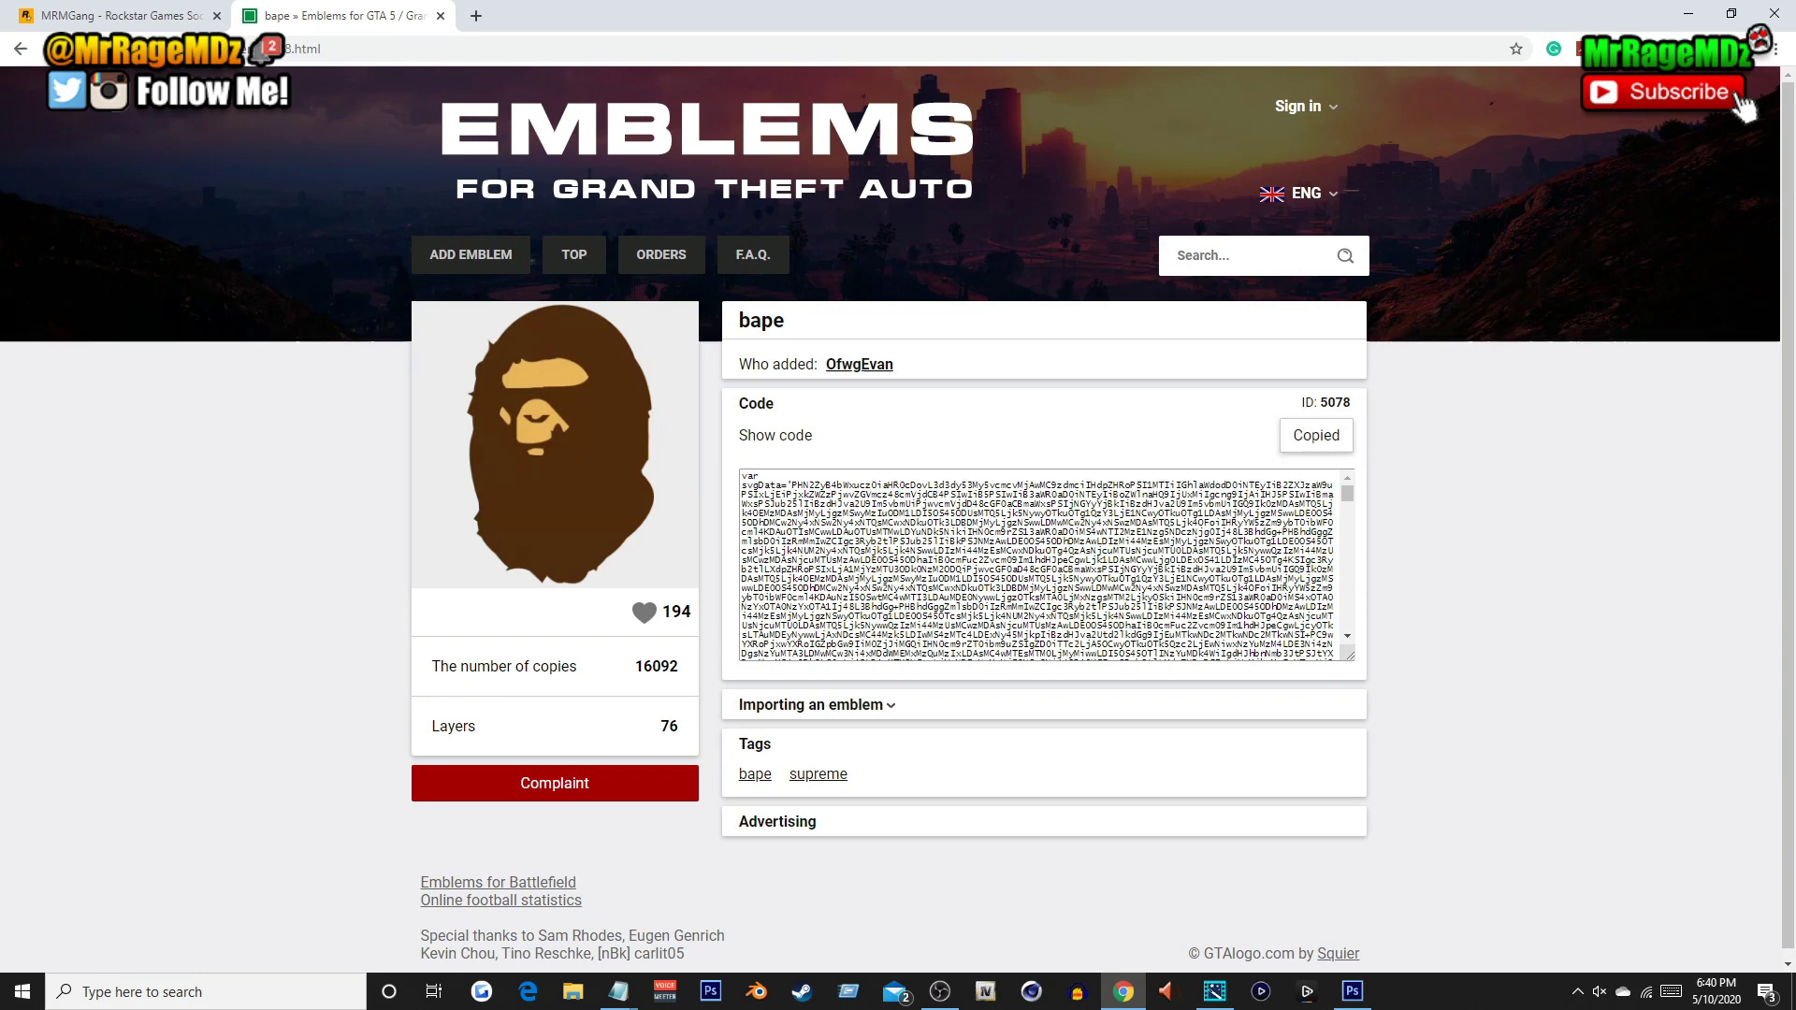
pyautogui.hotkey('ctrl', 'Tab')
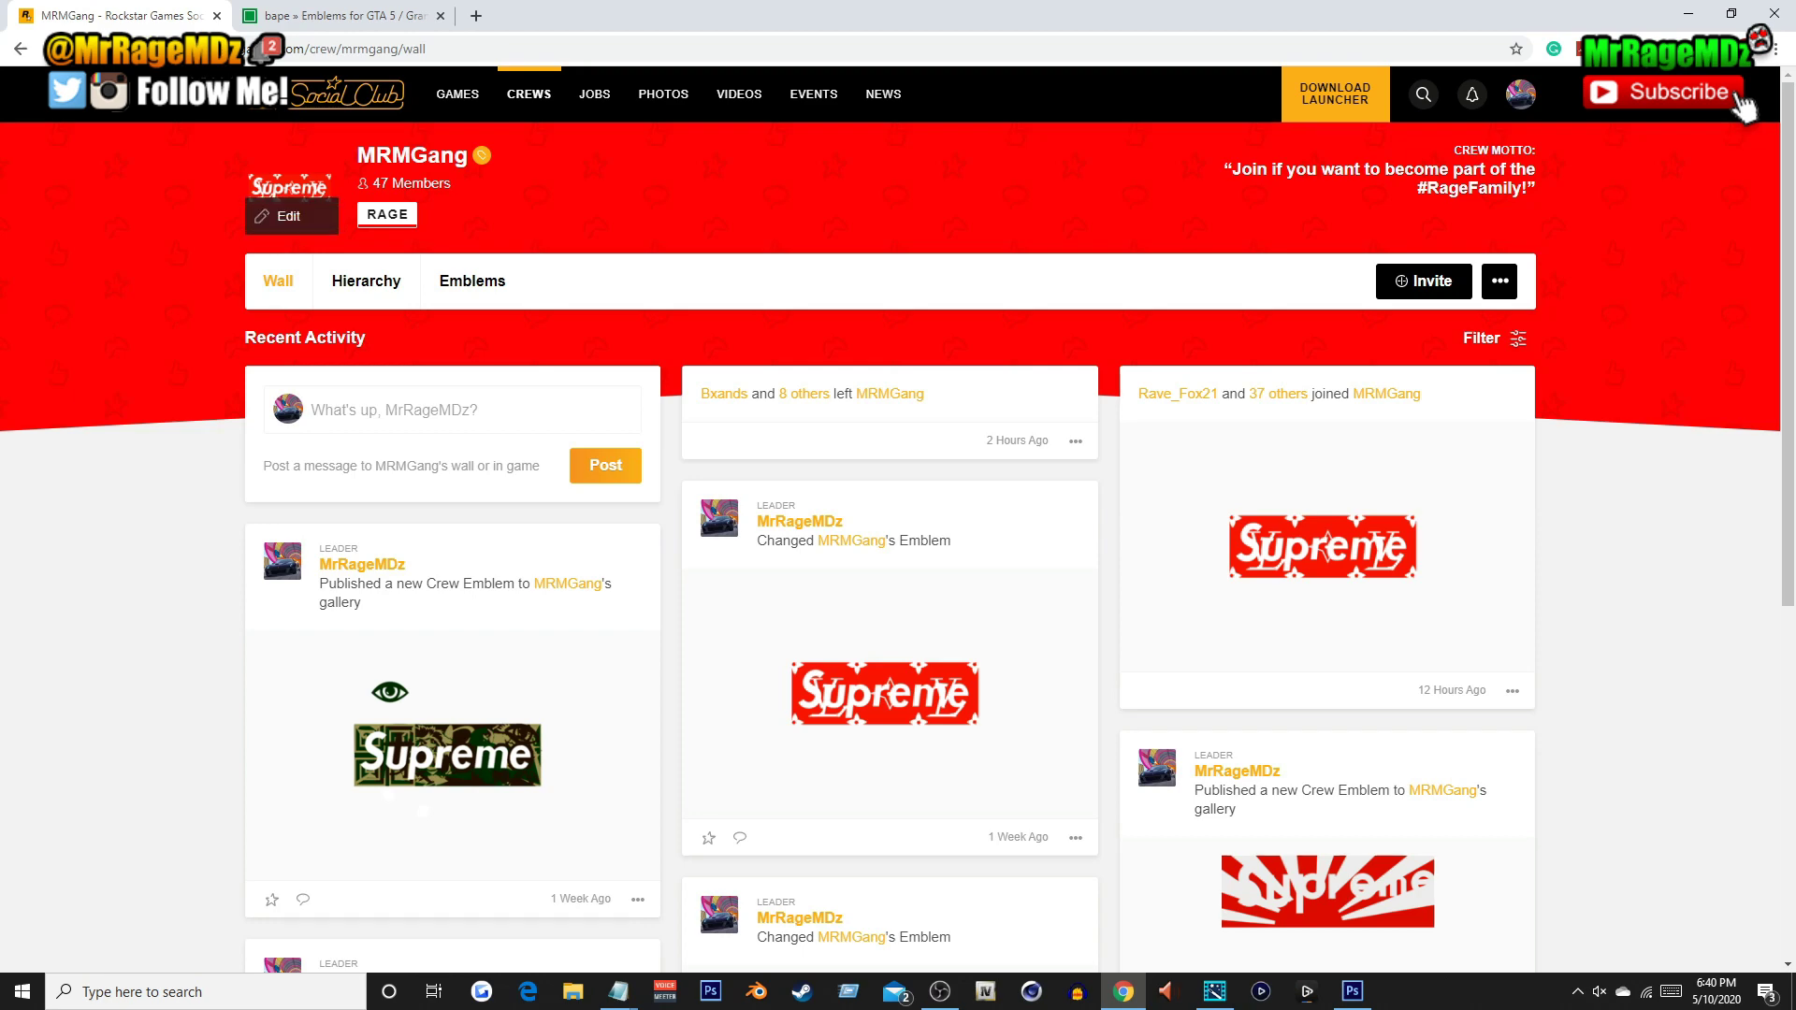
pyautogui.click(281, 216)
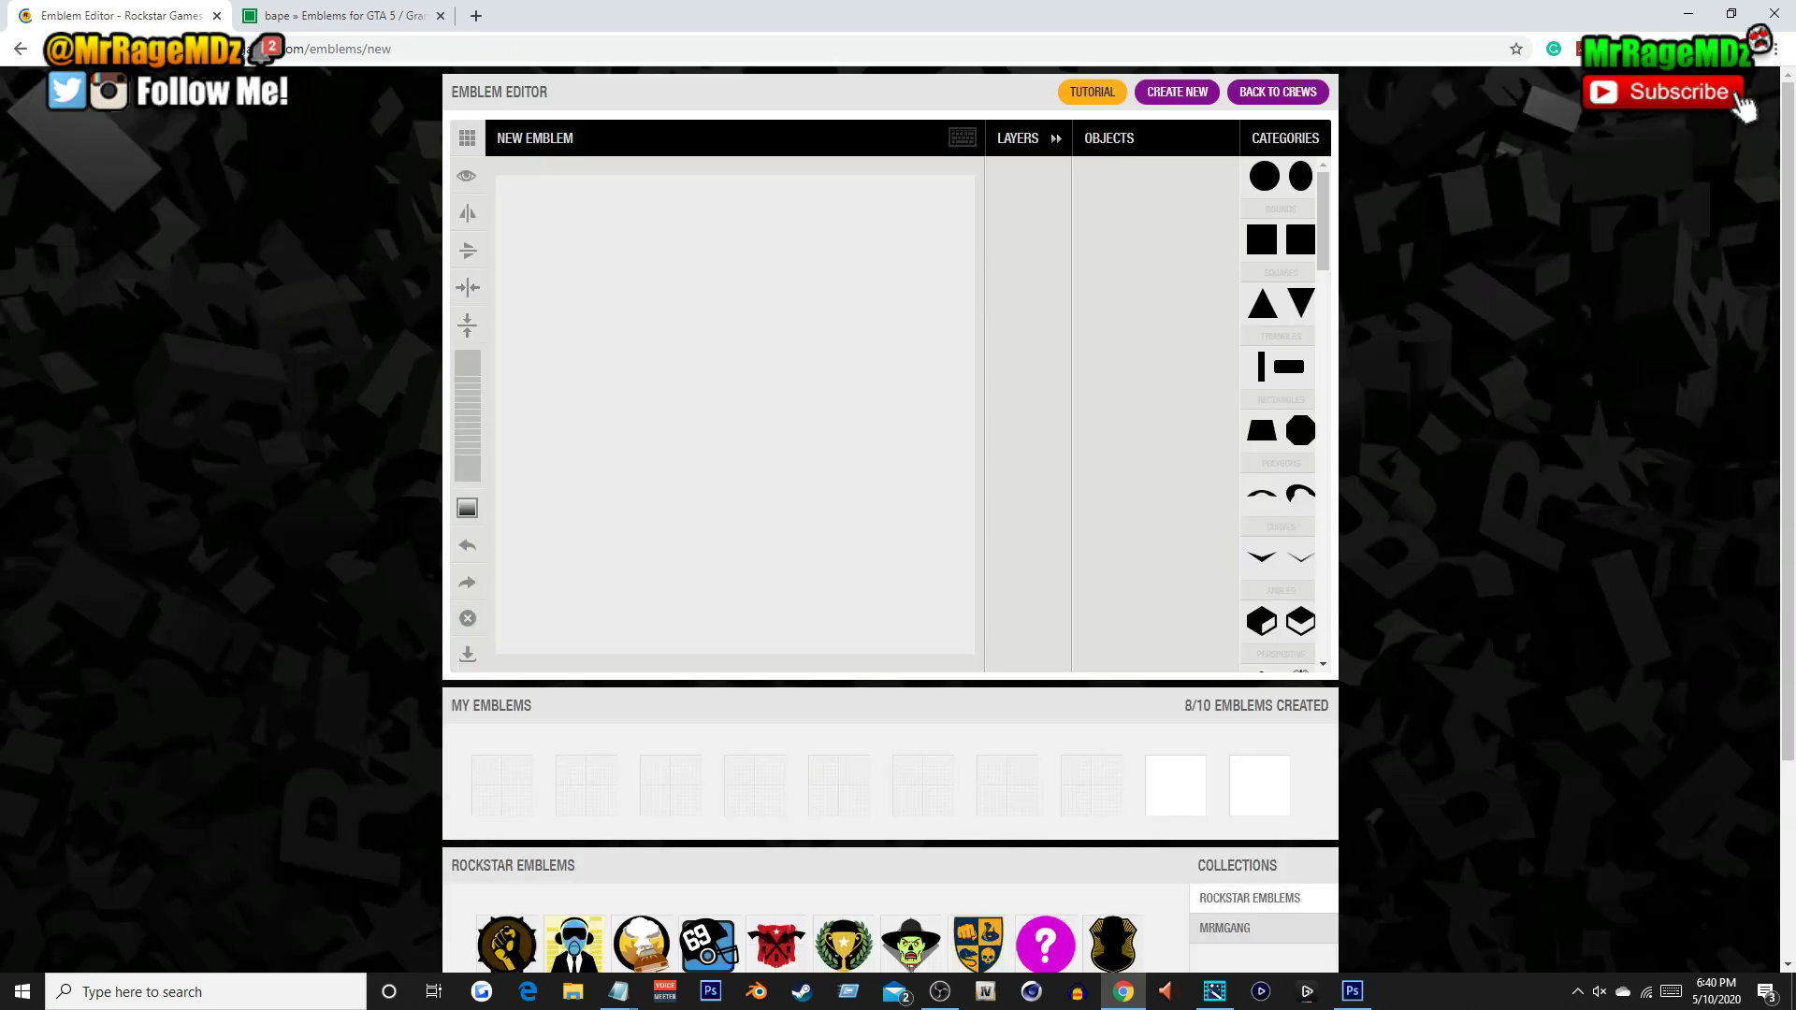
# Paste the copied bape emblem code into the browser console and run it to import the emblem.
pyautogui.rightClick(688, 399)
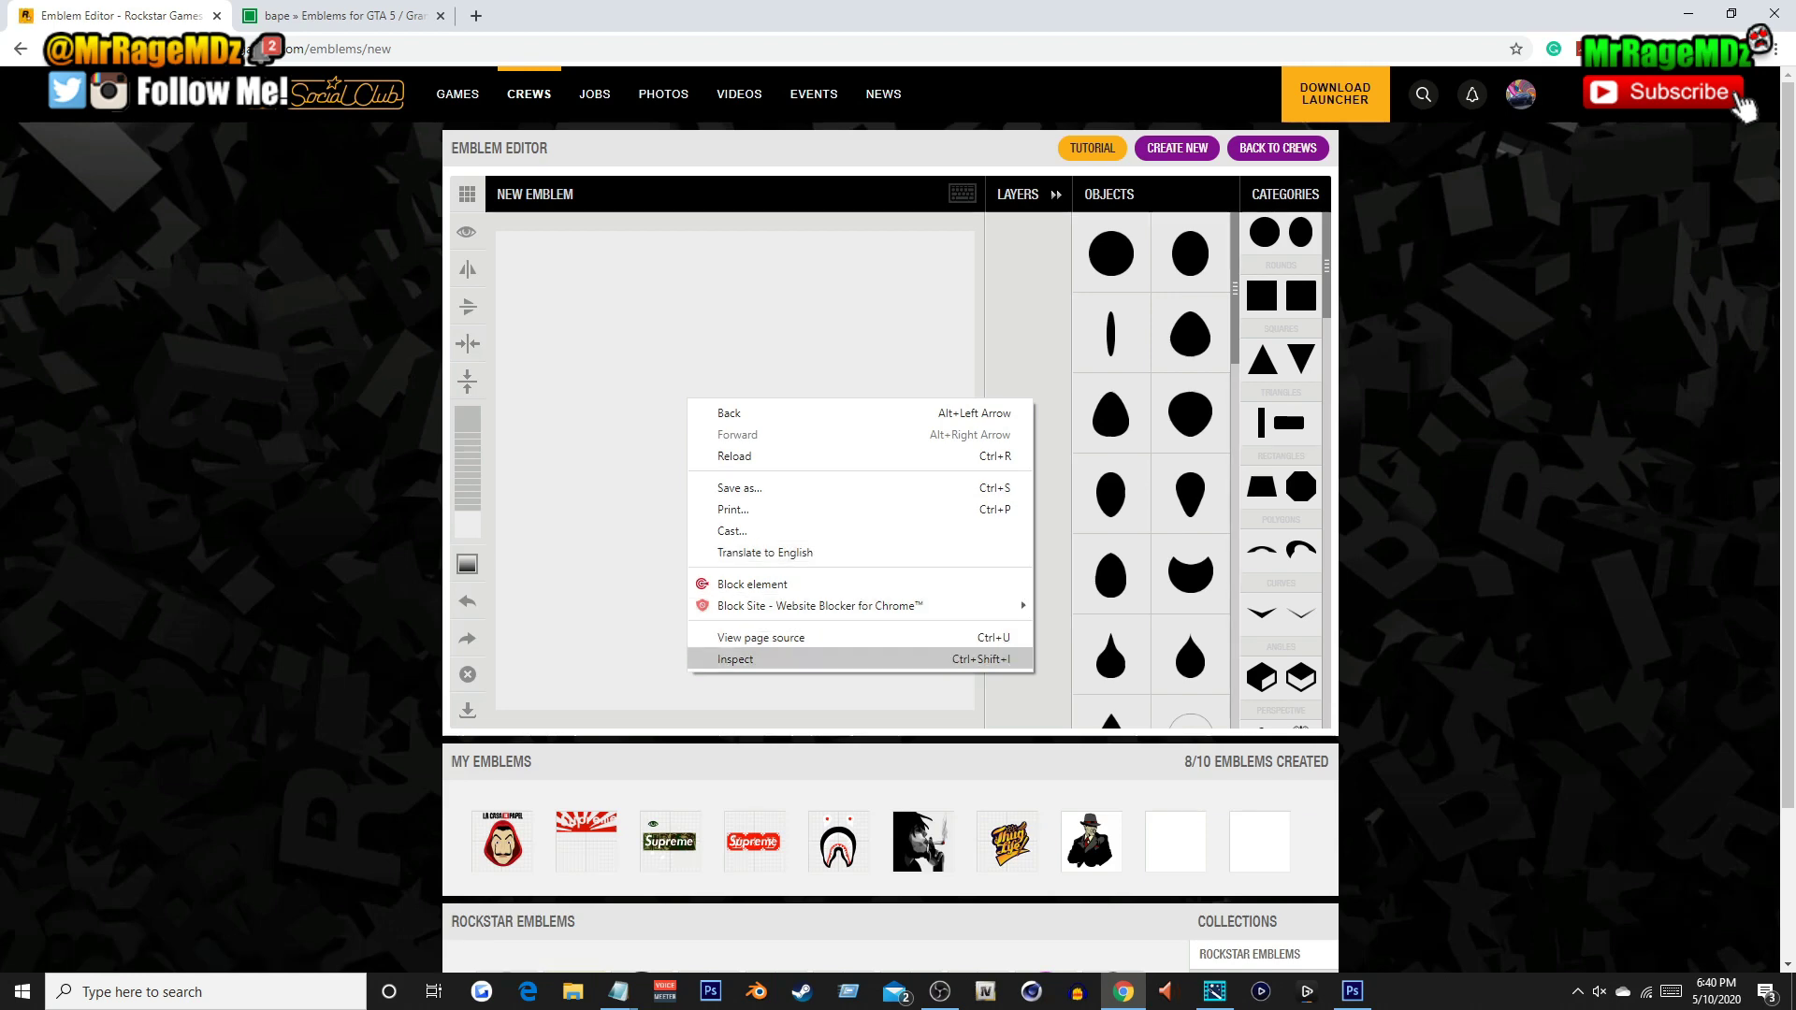
pyautogui.press('Escape')
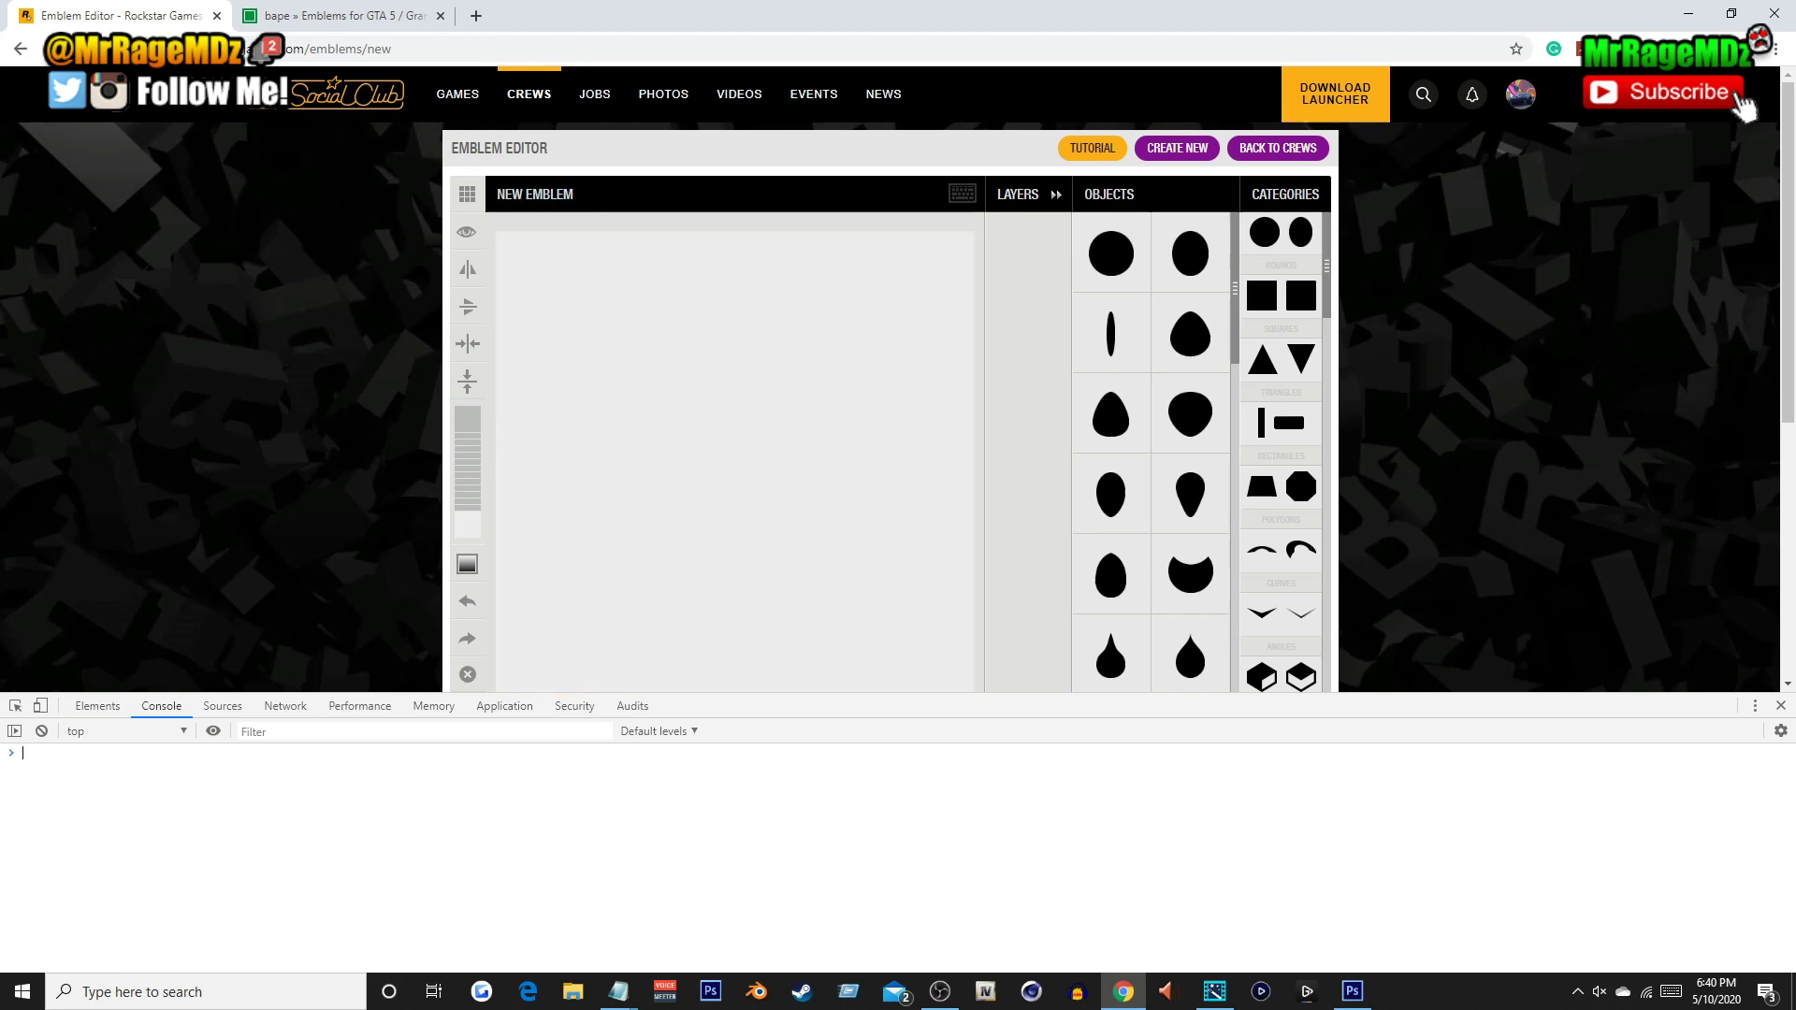
pyautogui.hotkey('ctrl', 'v')
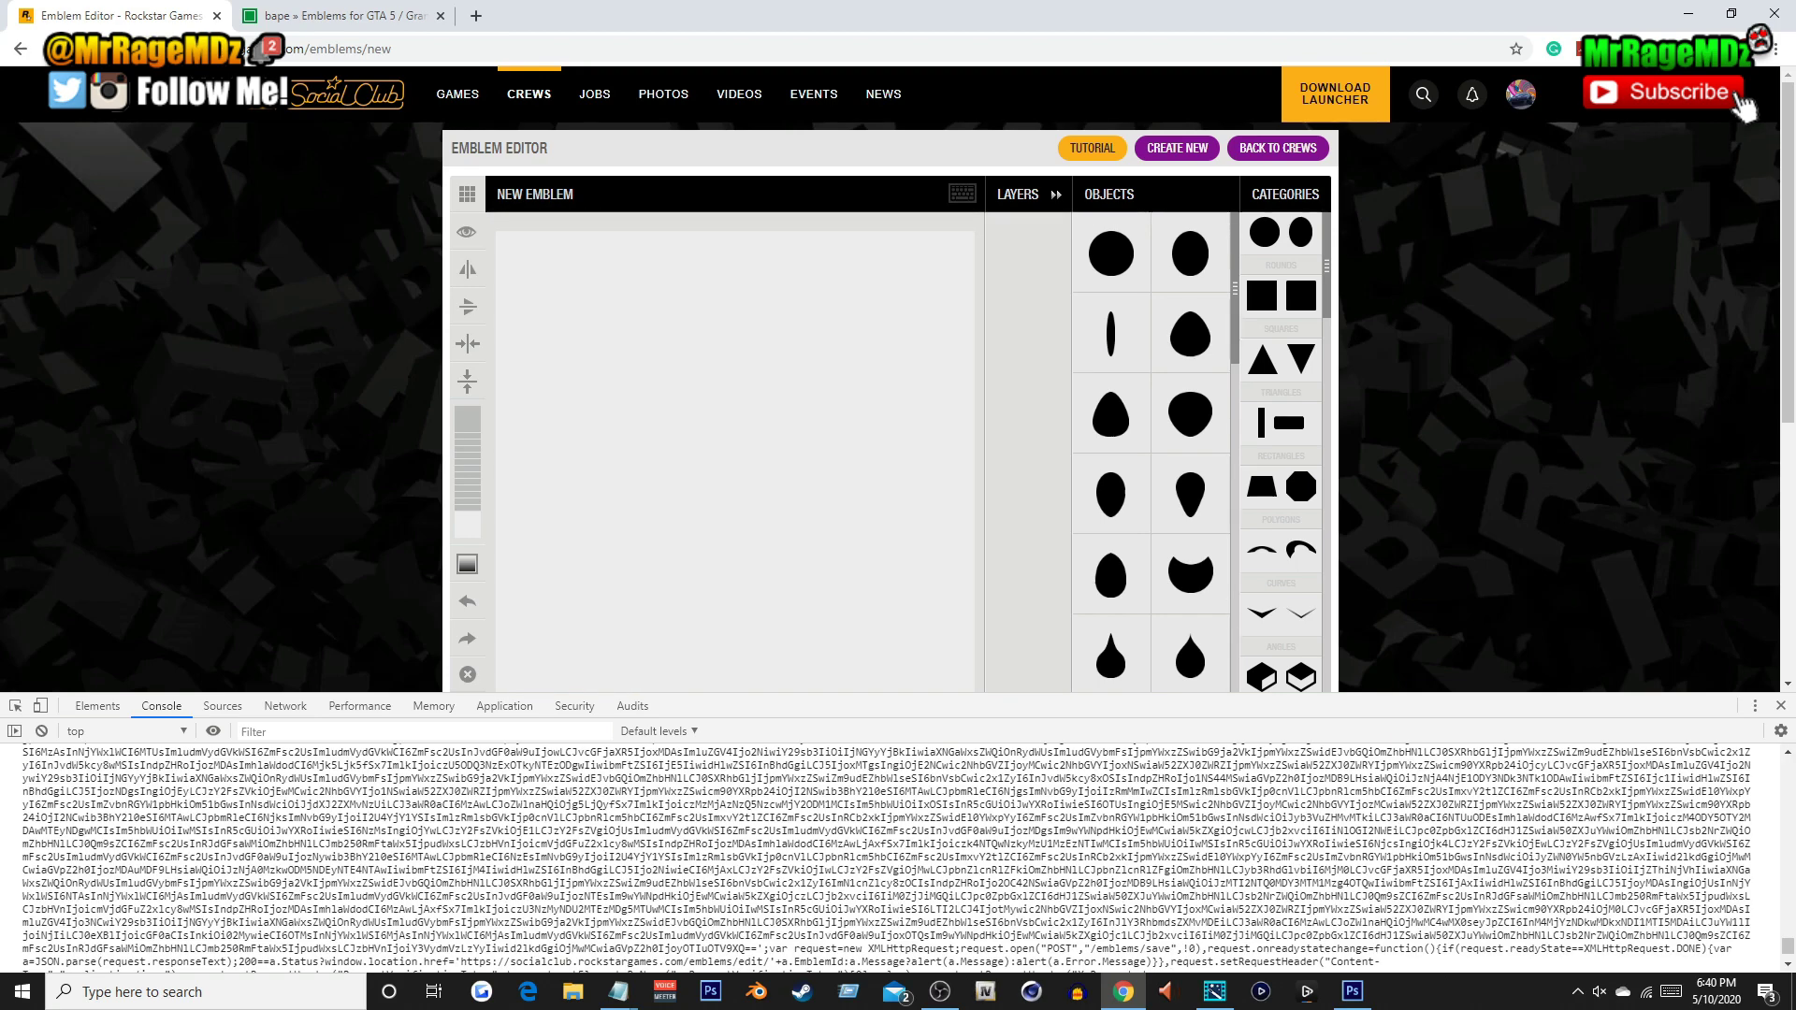
pyautogui.press('Return')
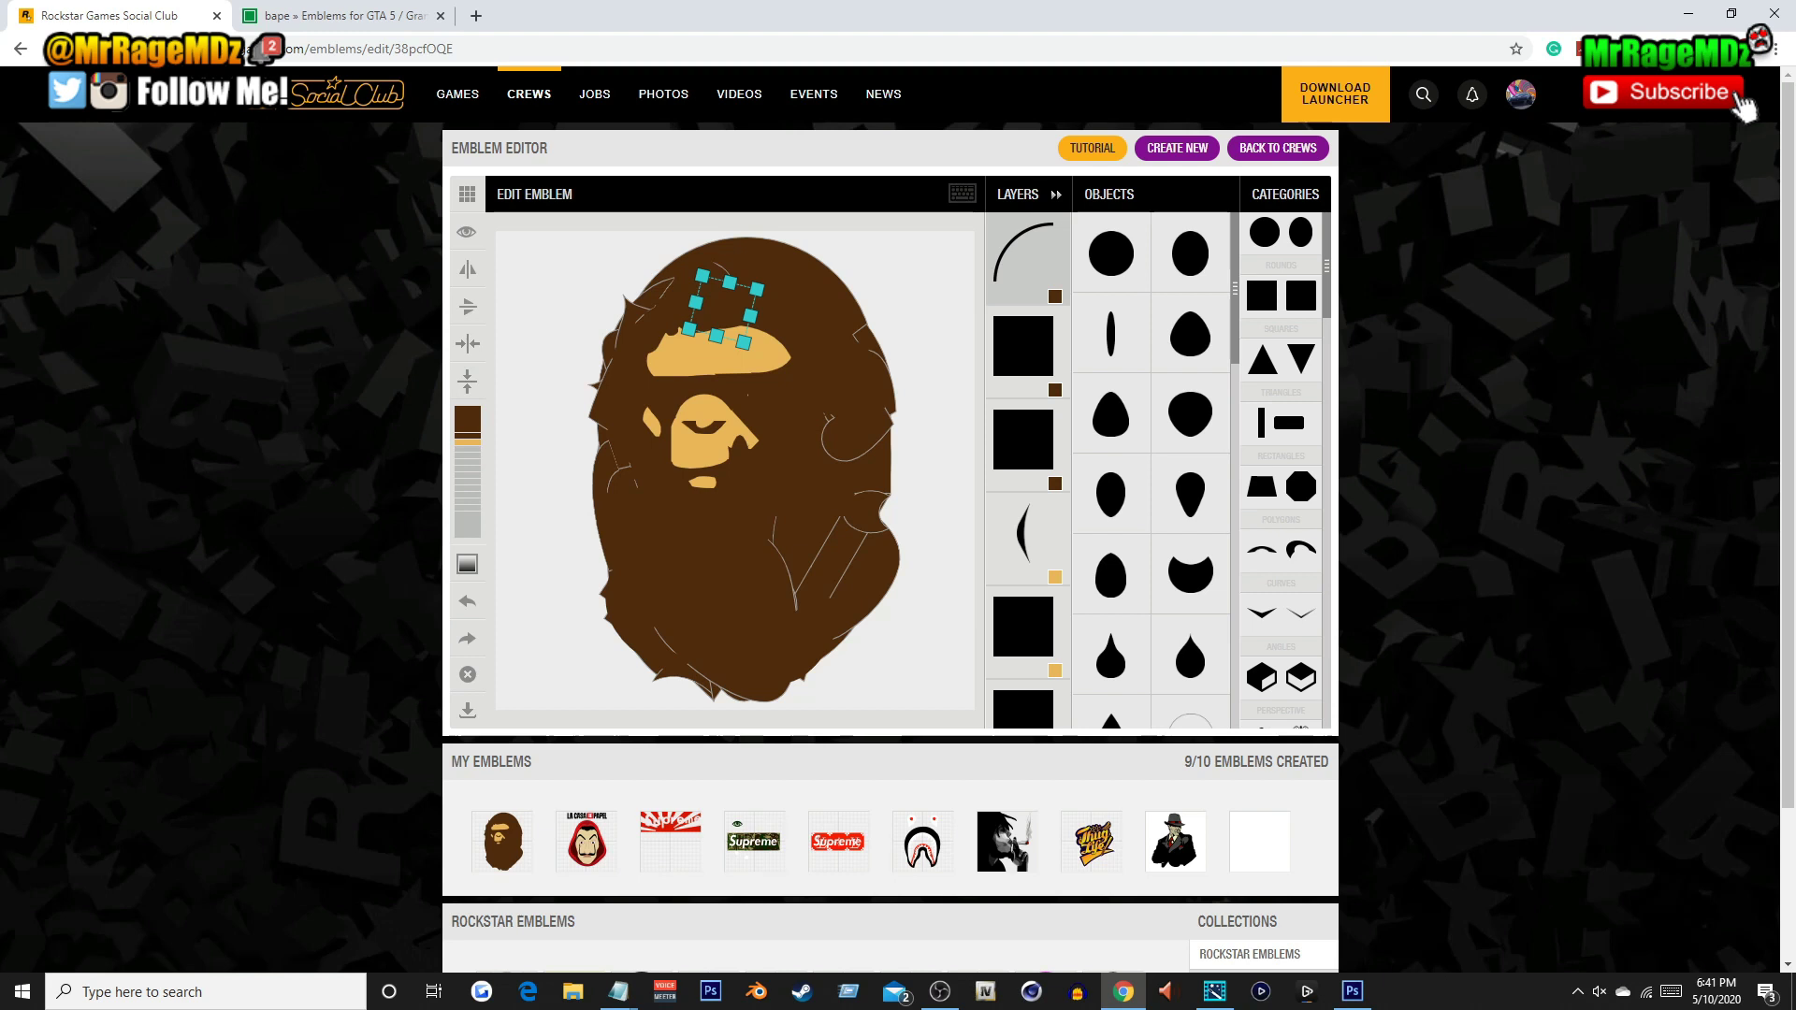
# Publish the saved bape emblem to the MRMGang crew and dismiss the success message.
pyautogui.moveTo(502, 841)
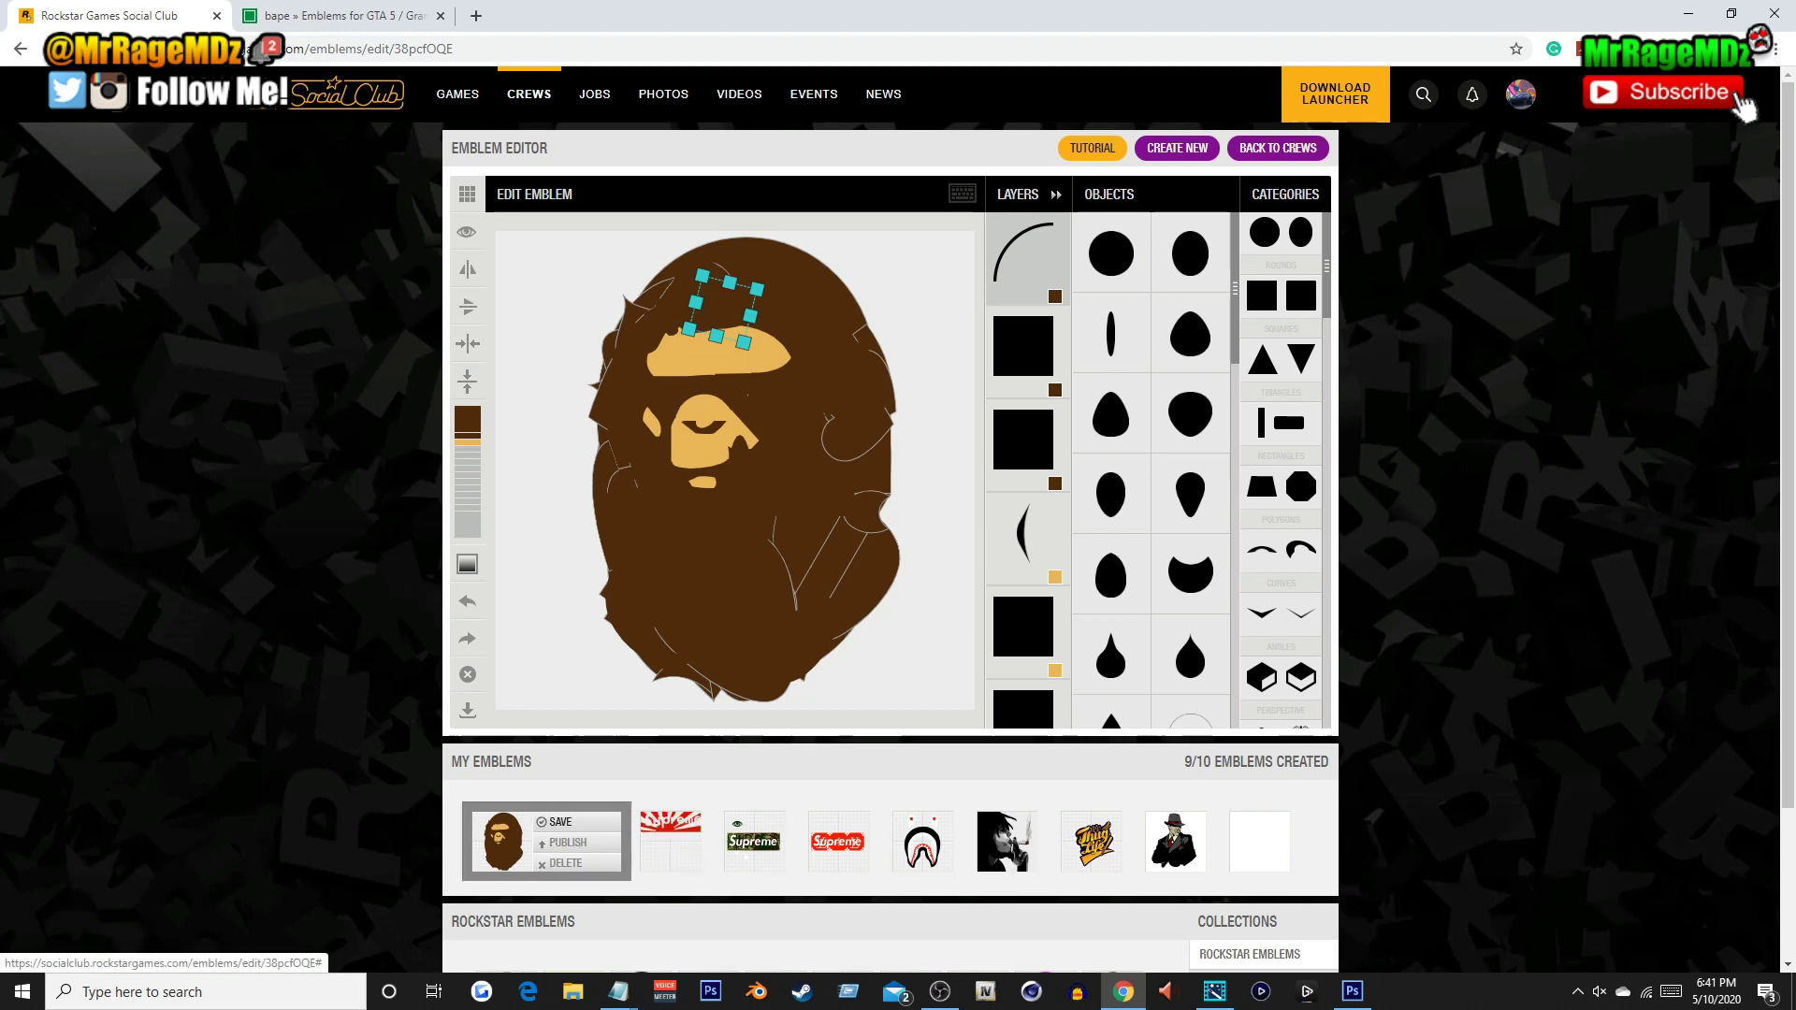
pyautogui.click(567, 841)
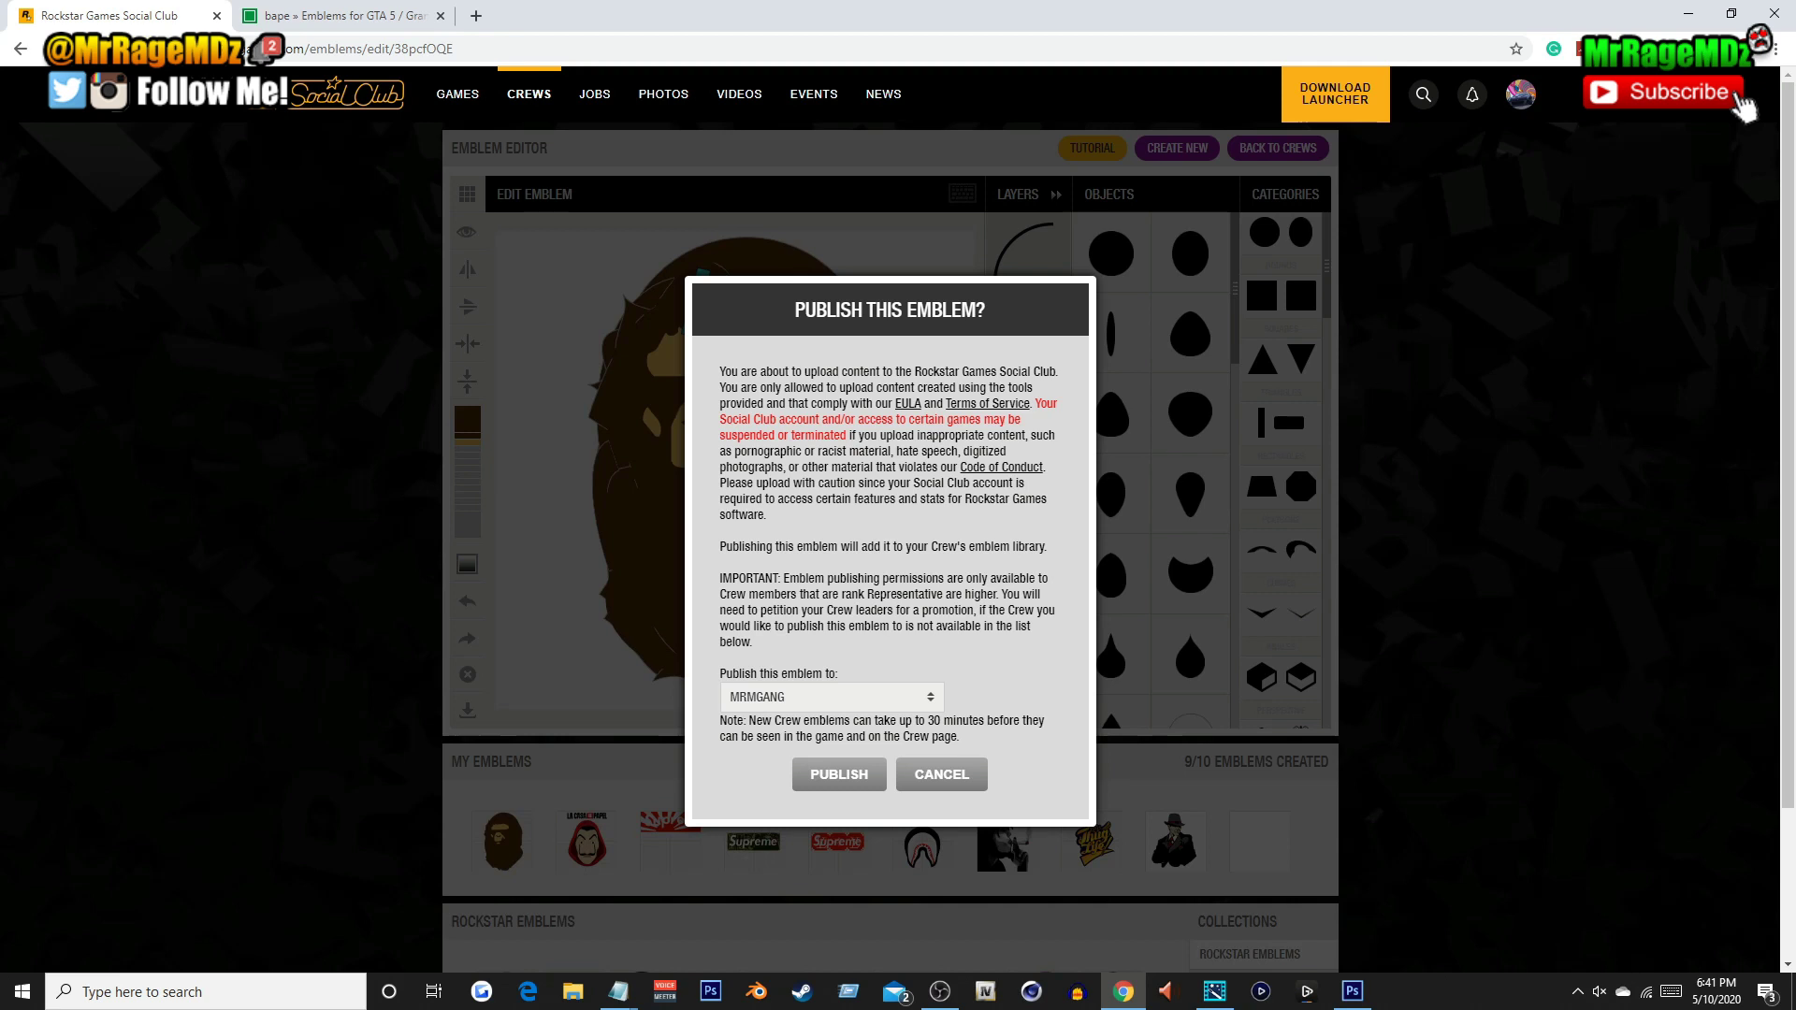
pyautogui.click(839, 775)
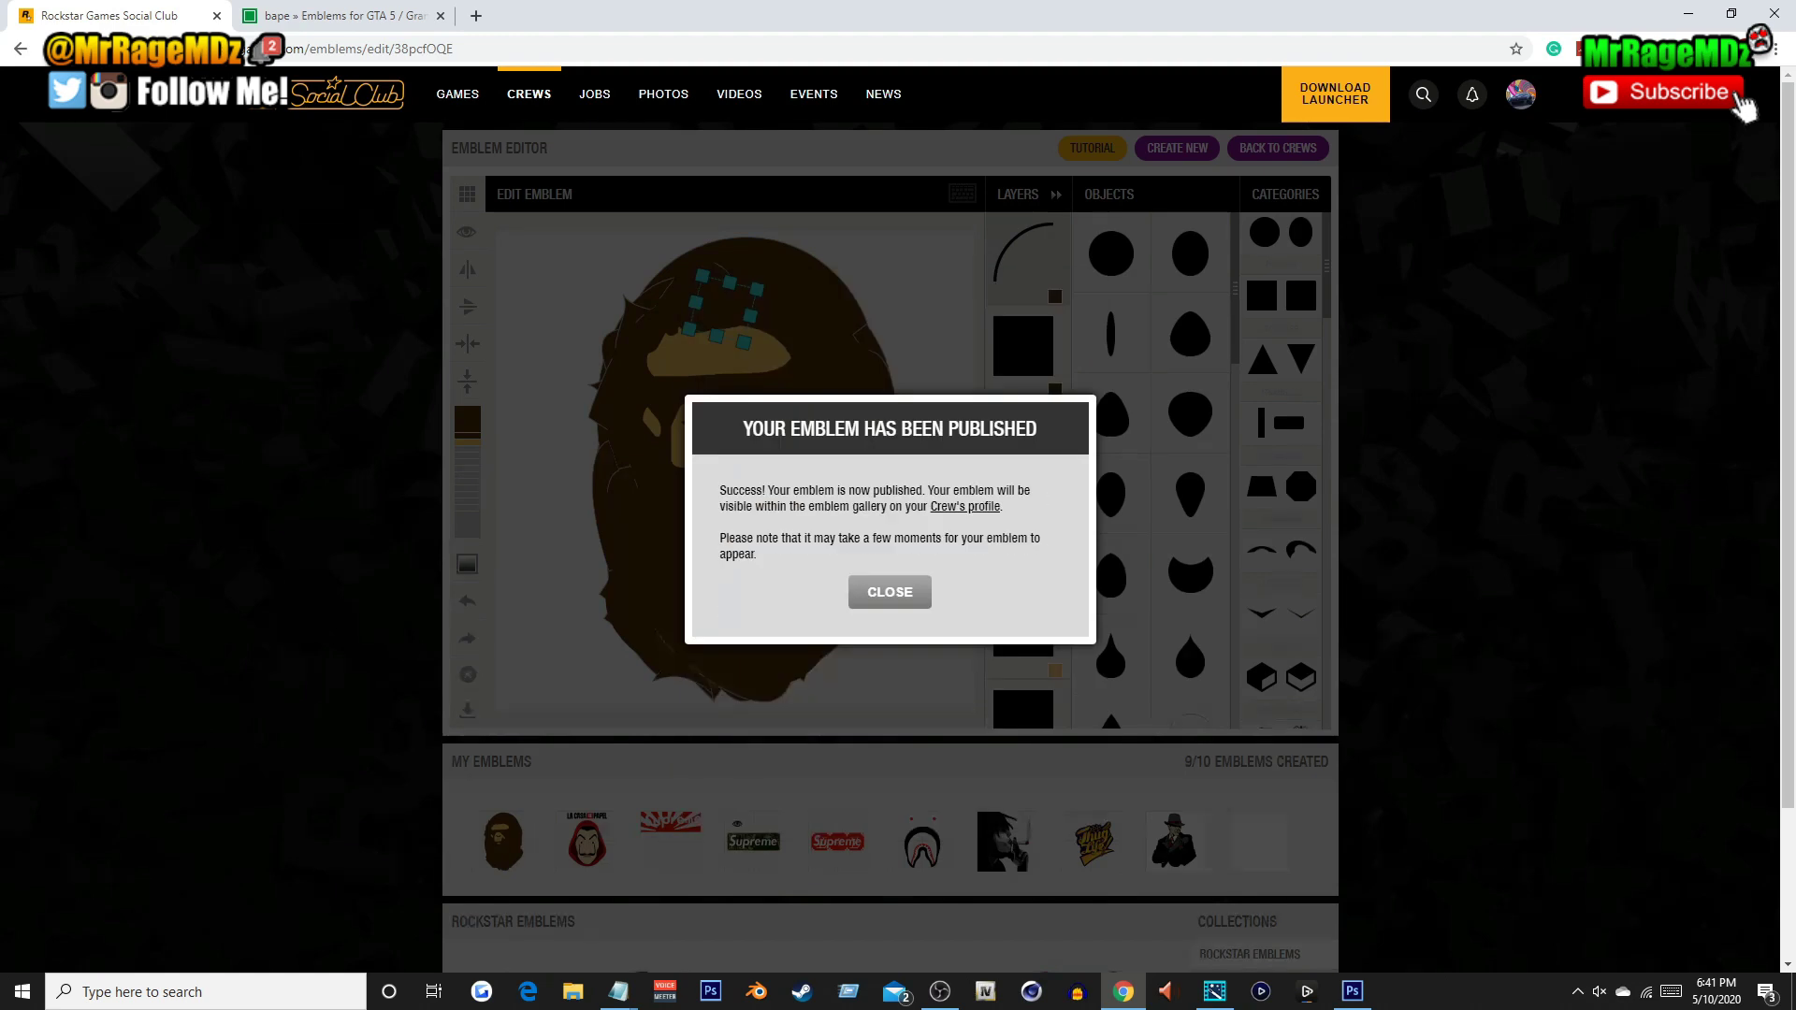
pyautogui.click(889, 592)
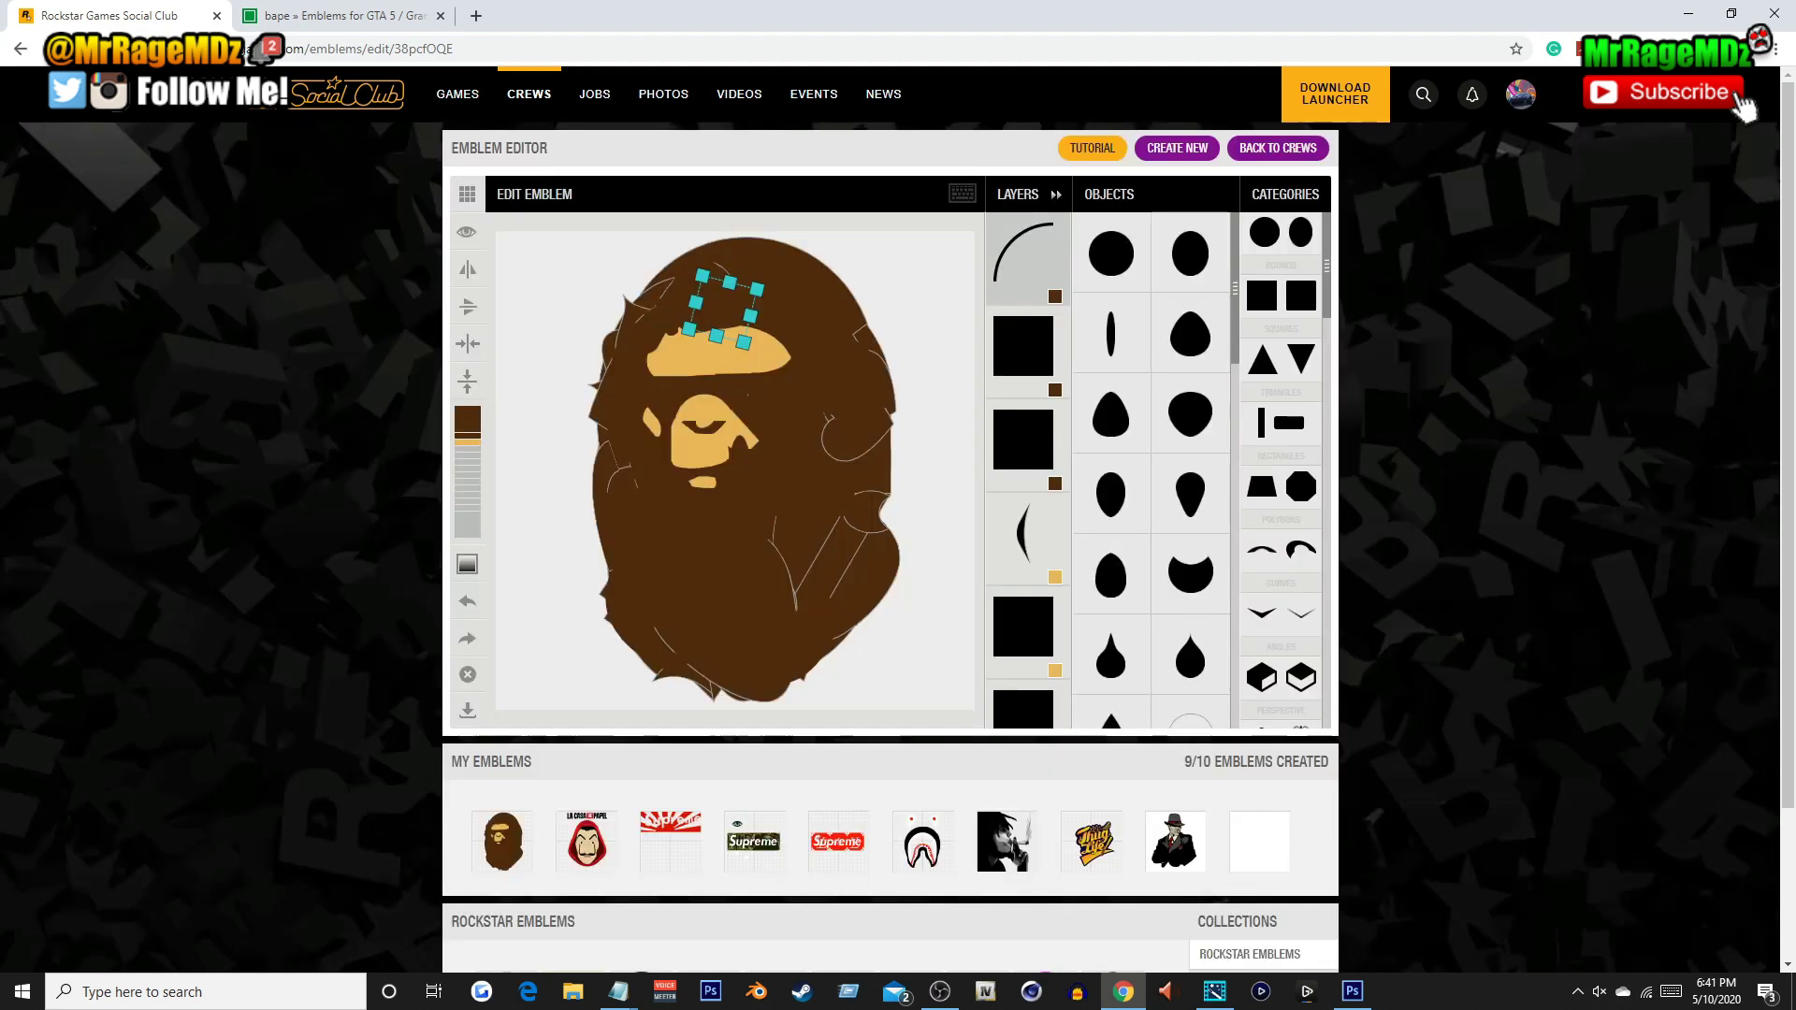
# Return to the MRMGang crew wall, check the new bape post, and open the crew's Emblems tab.
pyautogui.moveTo(528, 94)
pyautogui.click(533, 147)
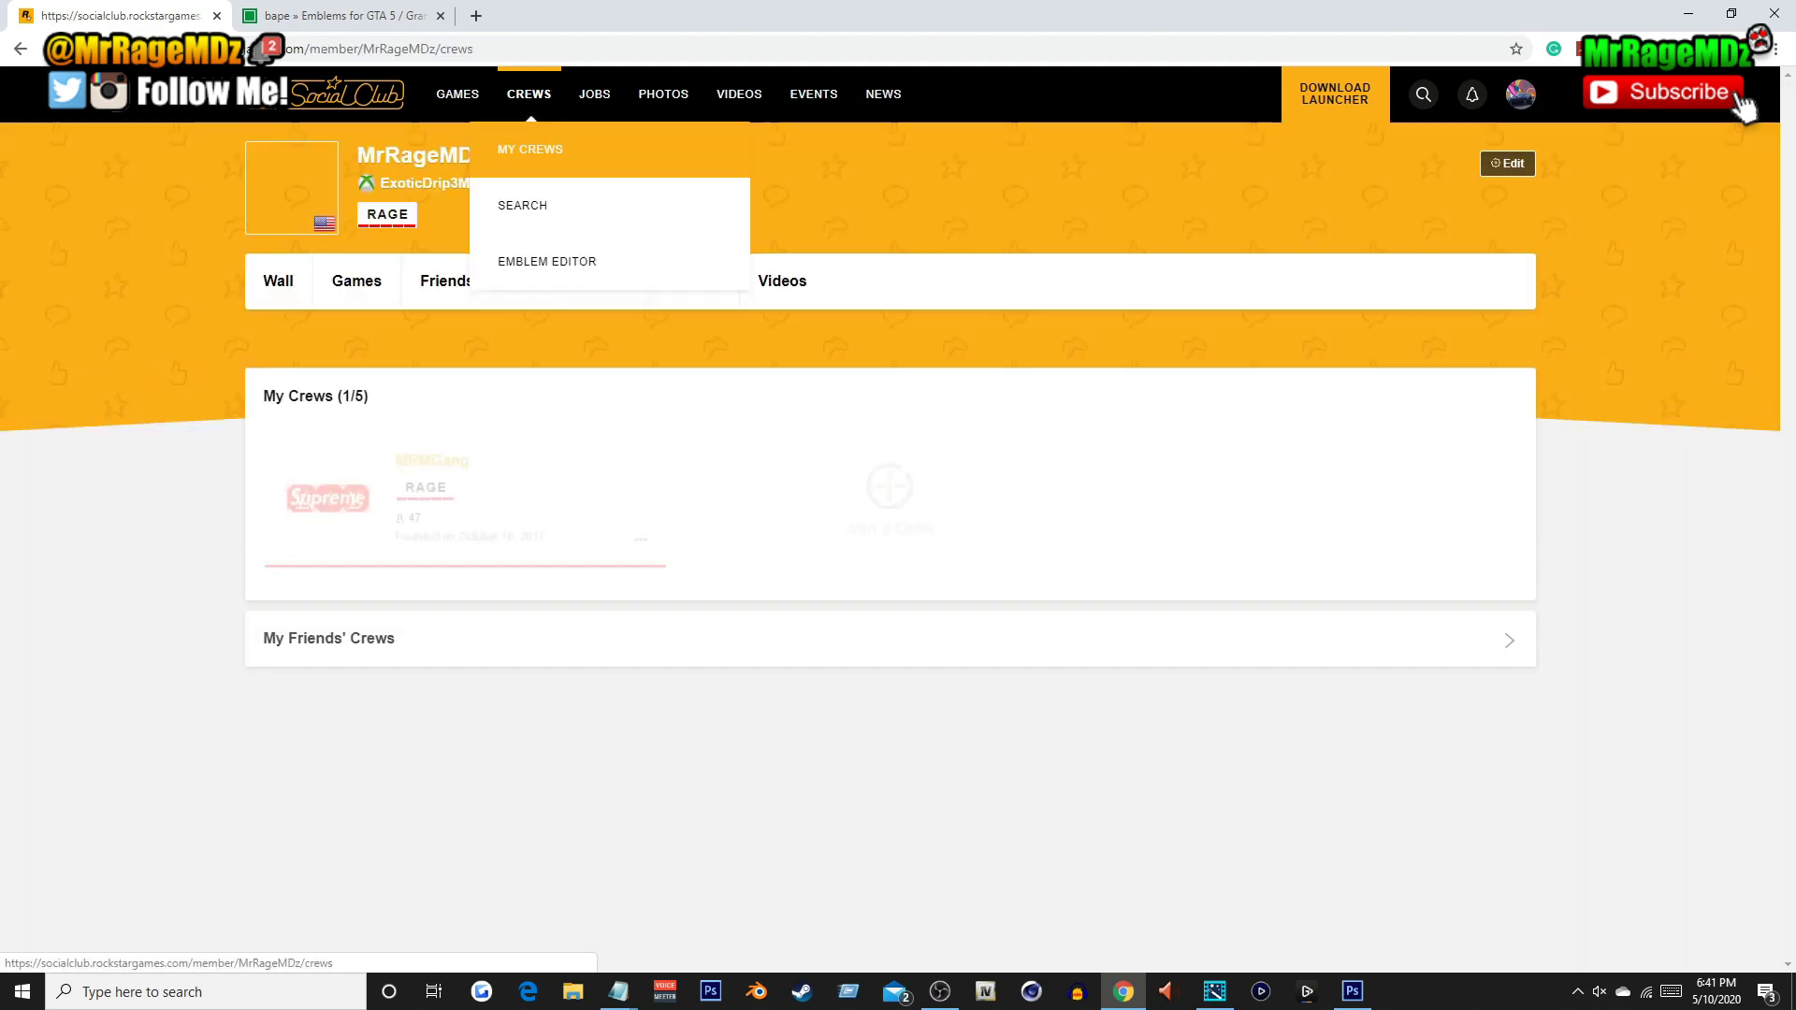
pyautogui.click(431, 413)
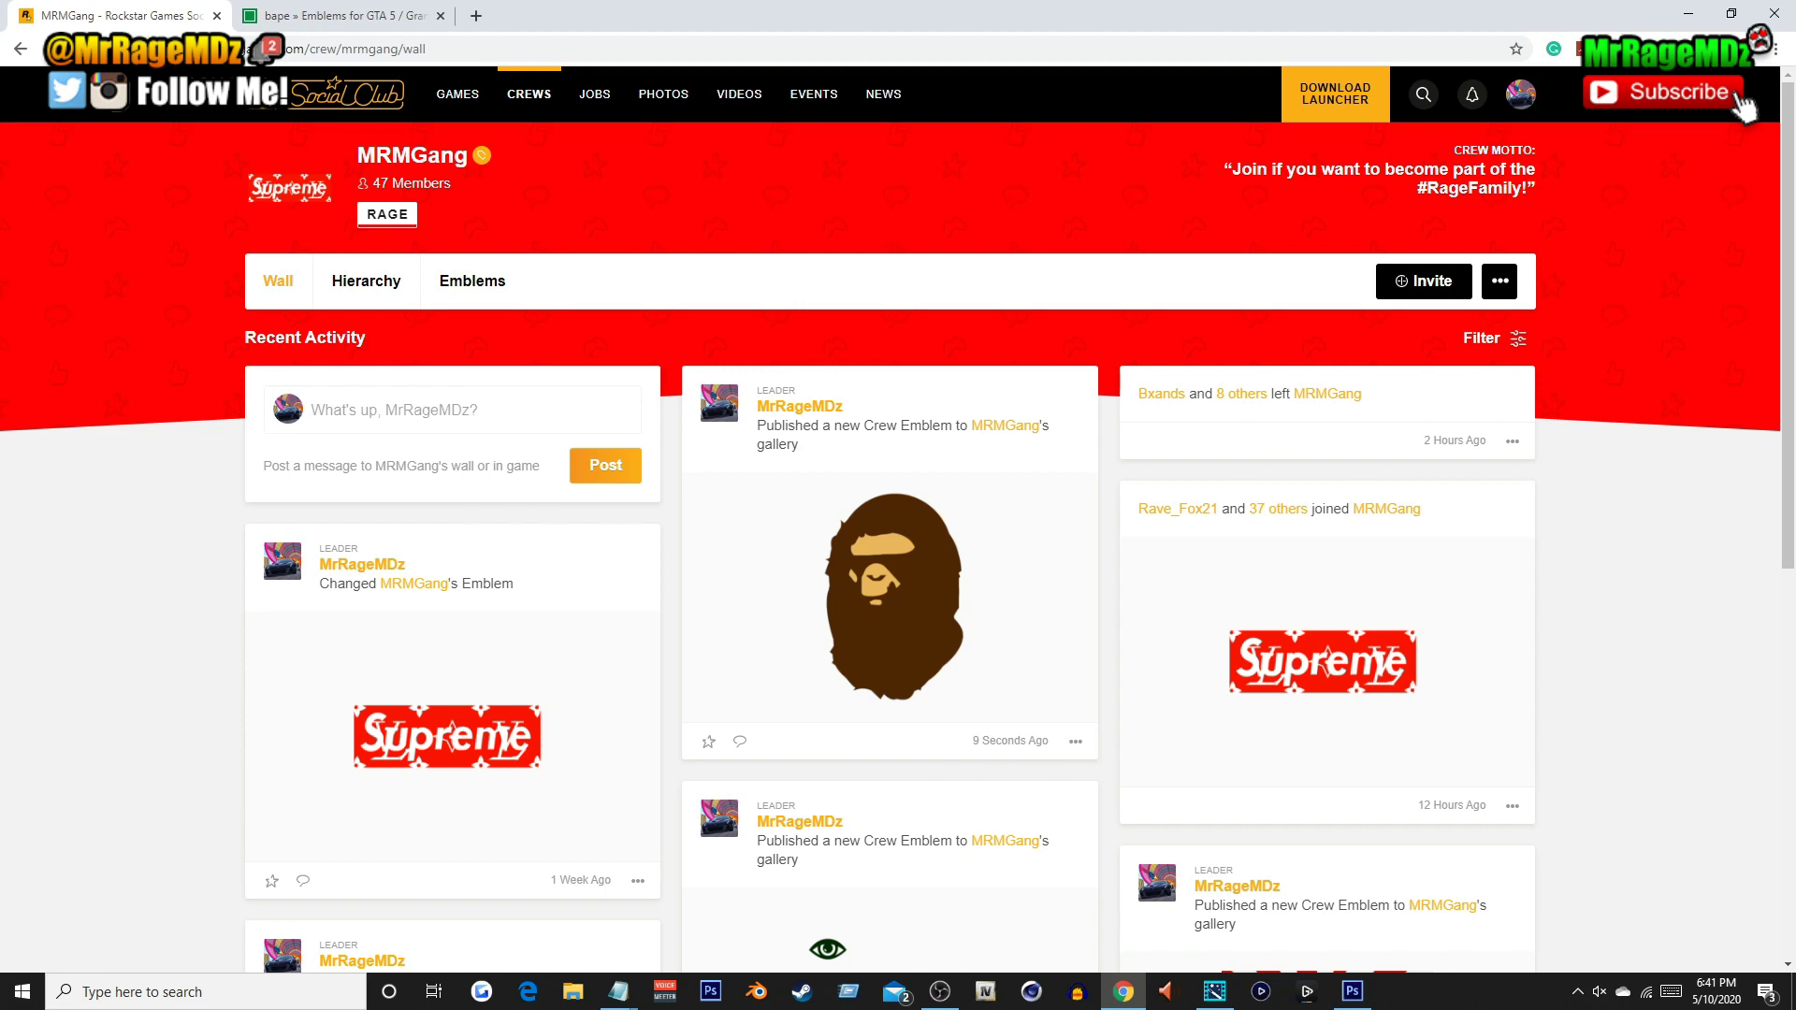
pyautogui.click(1075, 741)
pyautogui.press('Escape')
pyautogui.moveTo(289, 201)
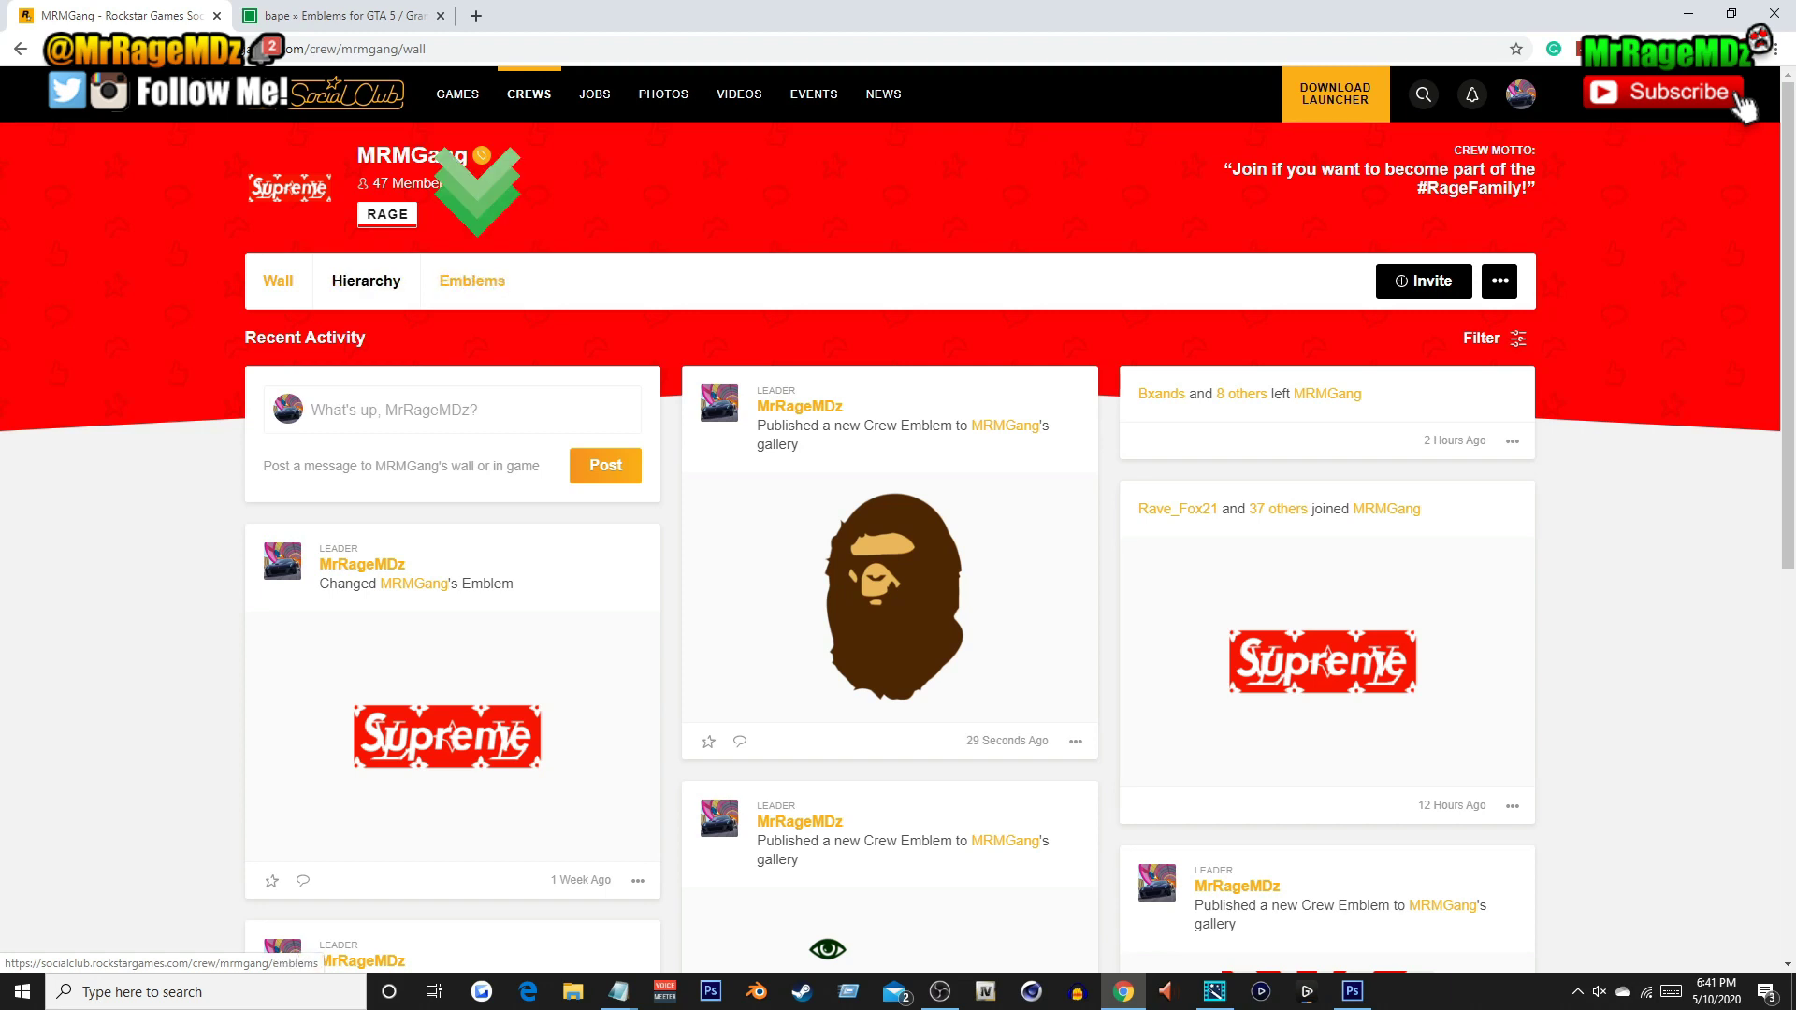
pyautogui.click(472, 280)
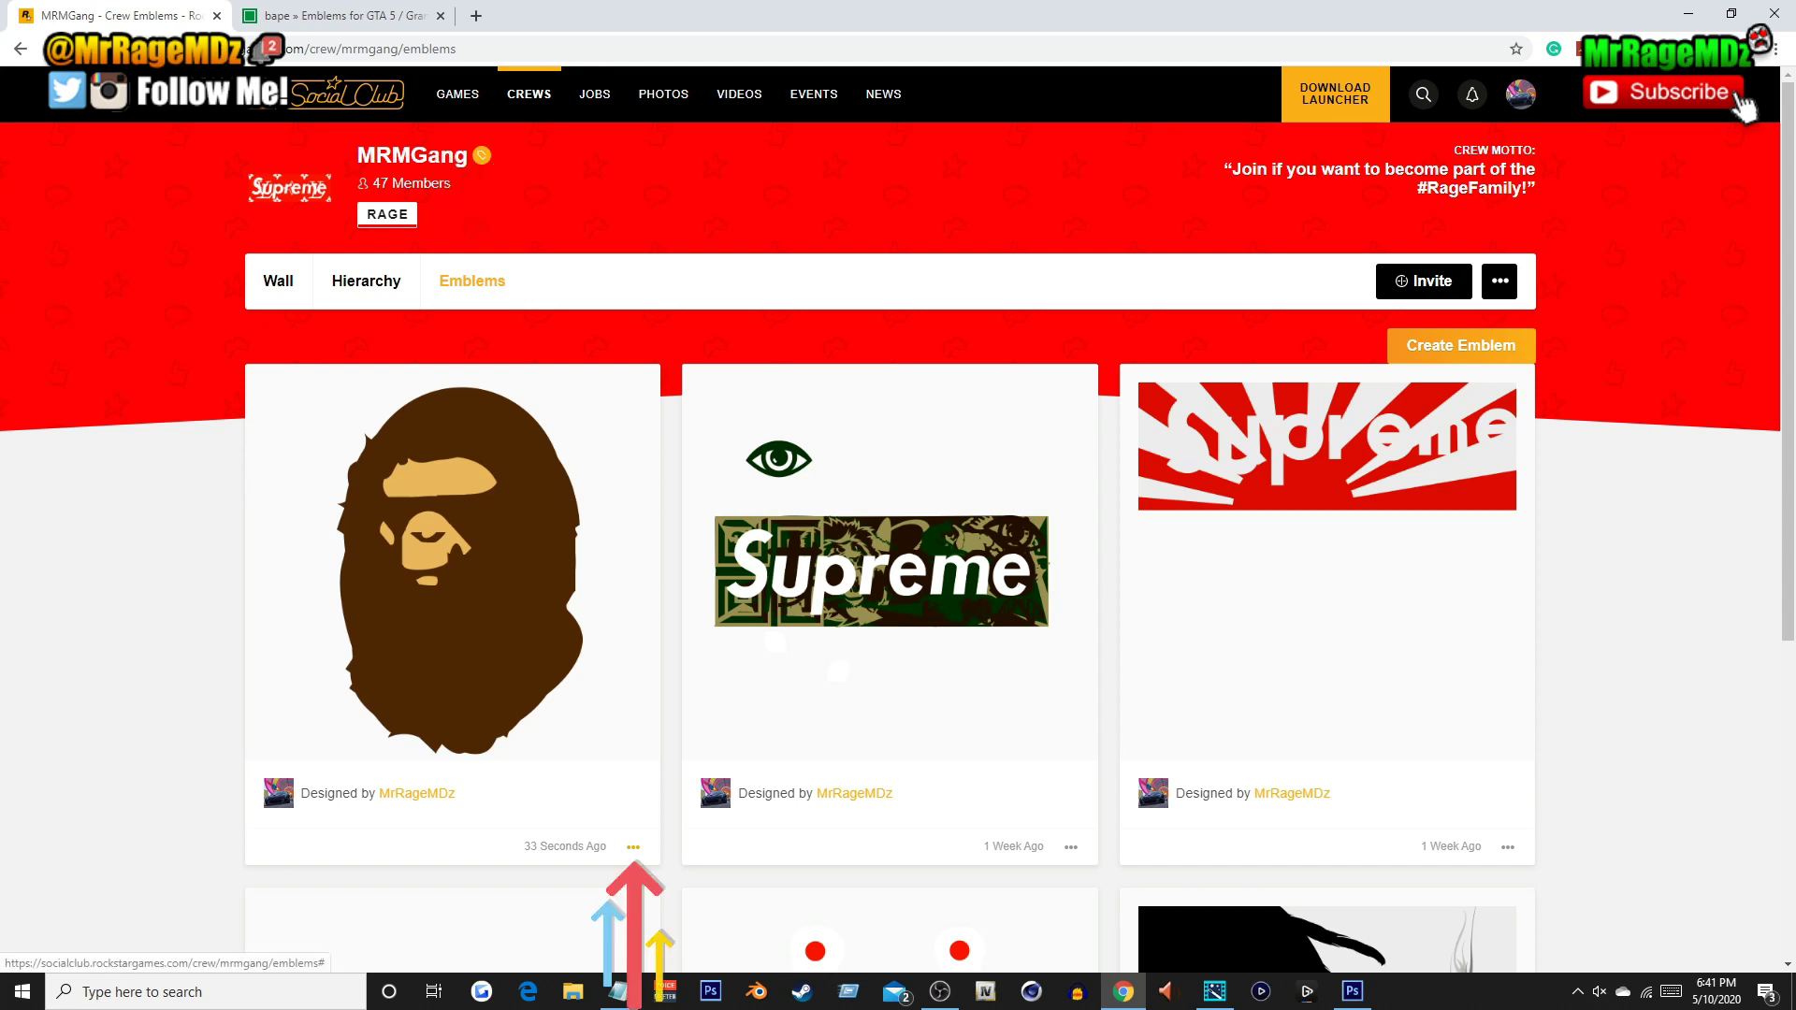
# Make the bape ape-head emblem the MRMGang crew emblem and confirm.
pyautogui.click(633, 846)
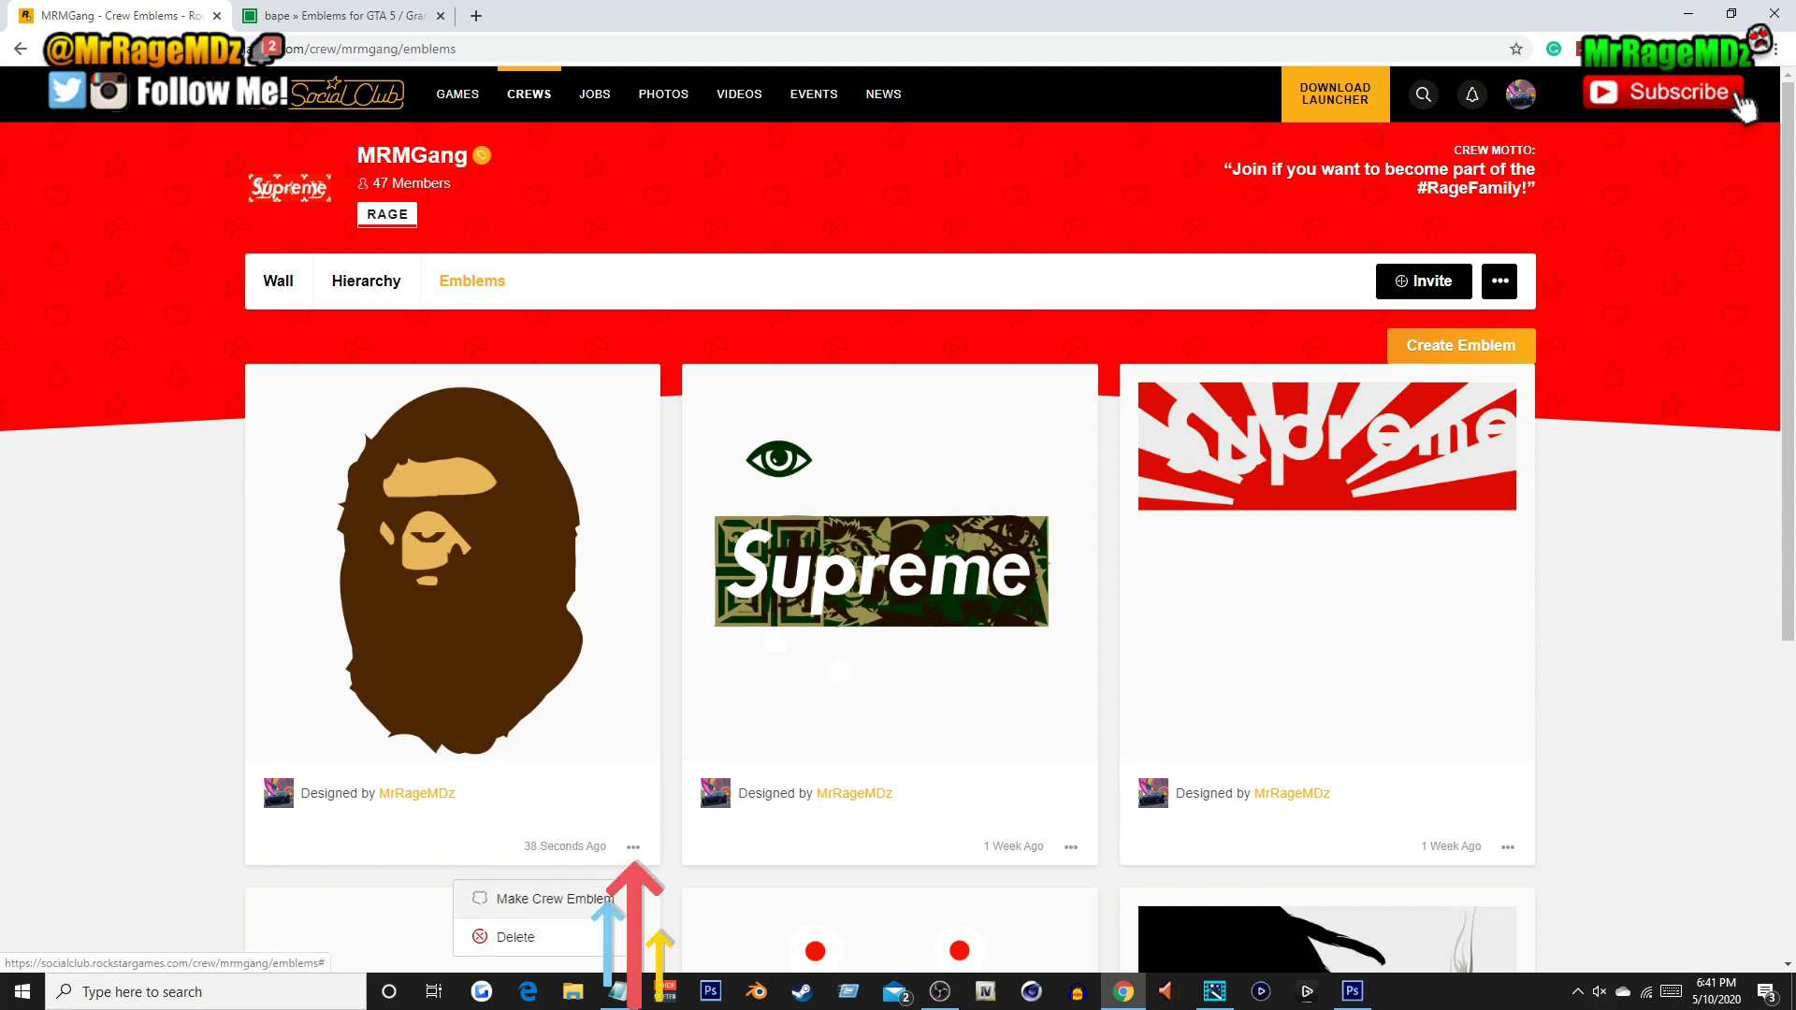
pyautogui.click(552, 898)
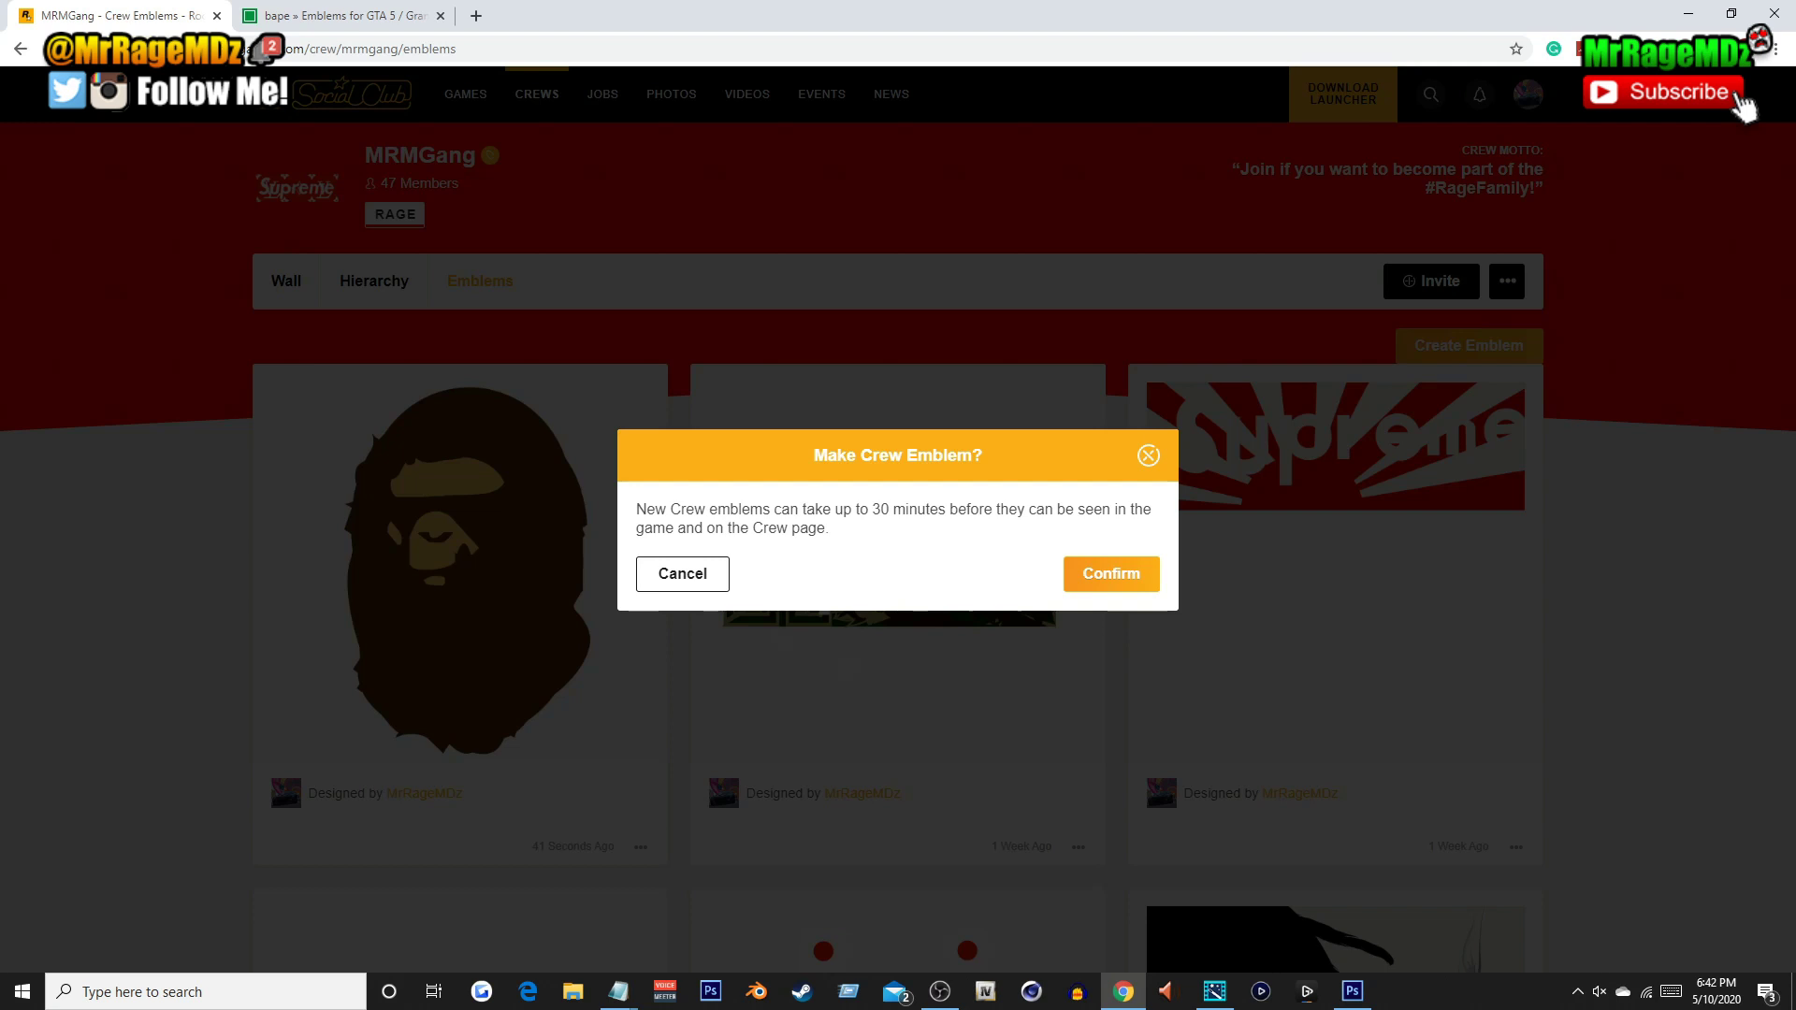
pyautogui.click(1111, 573)
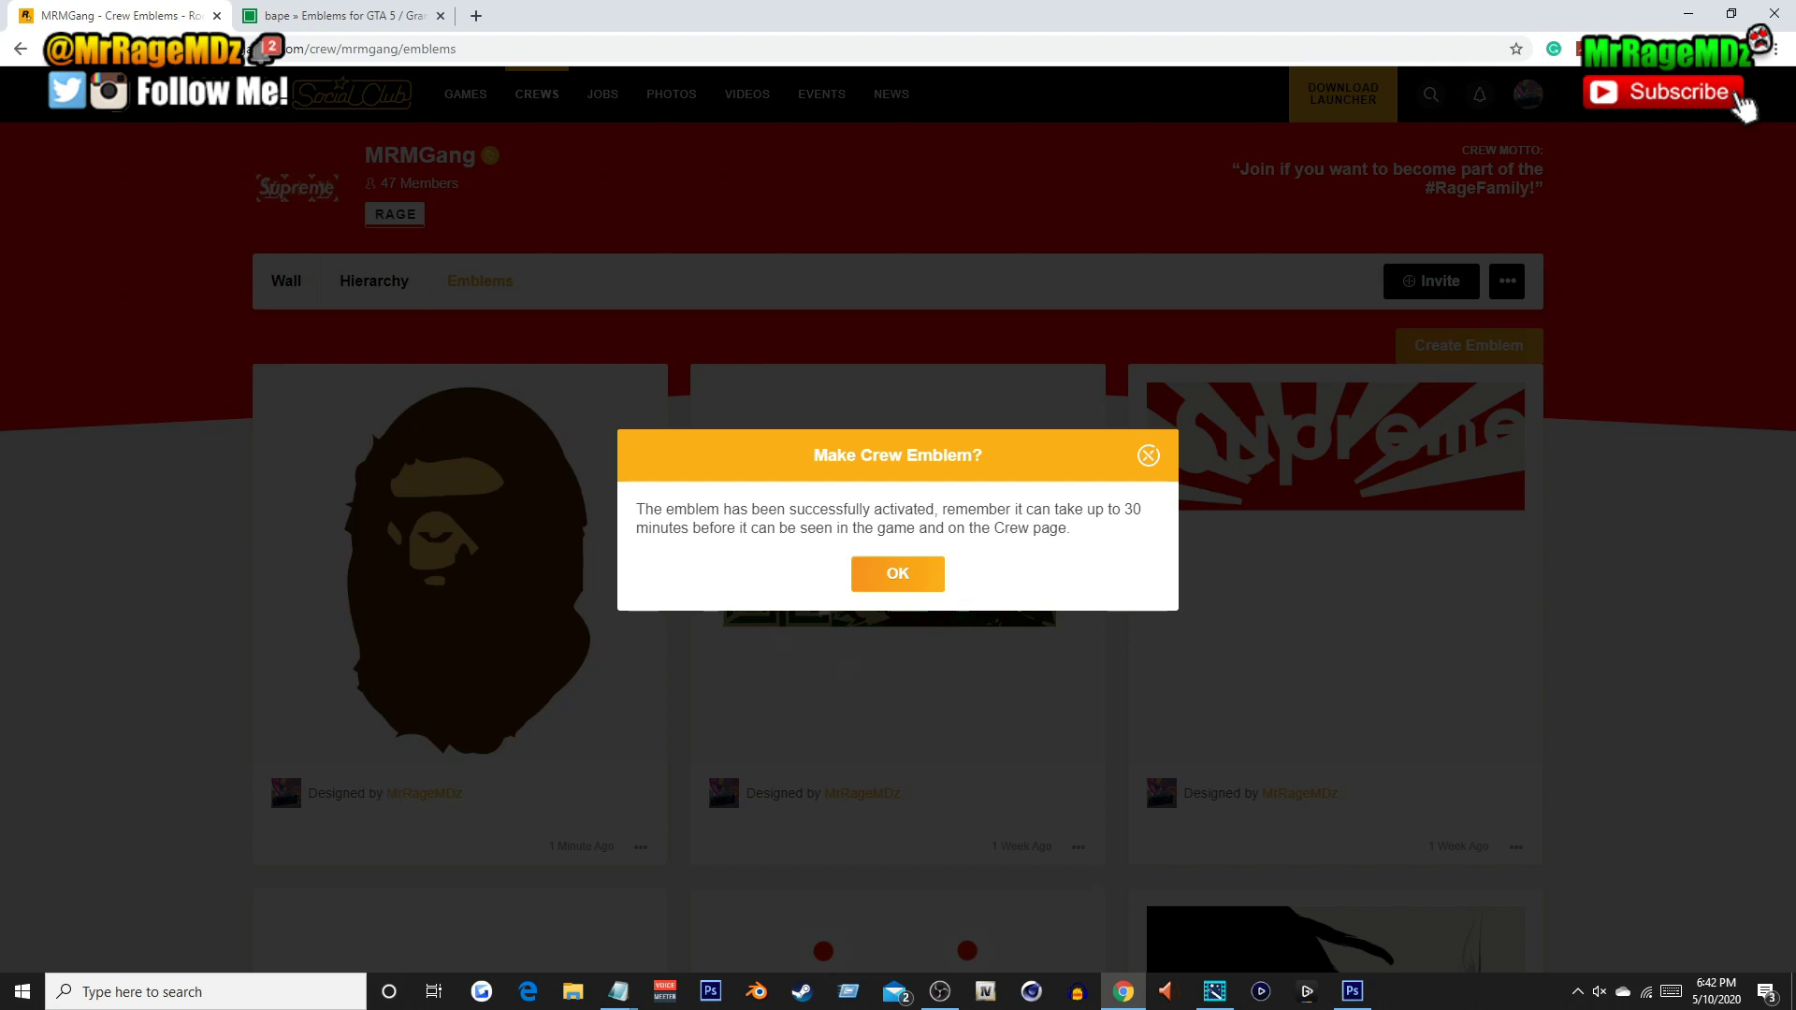
pyautogui.click(874, 573)
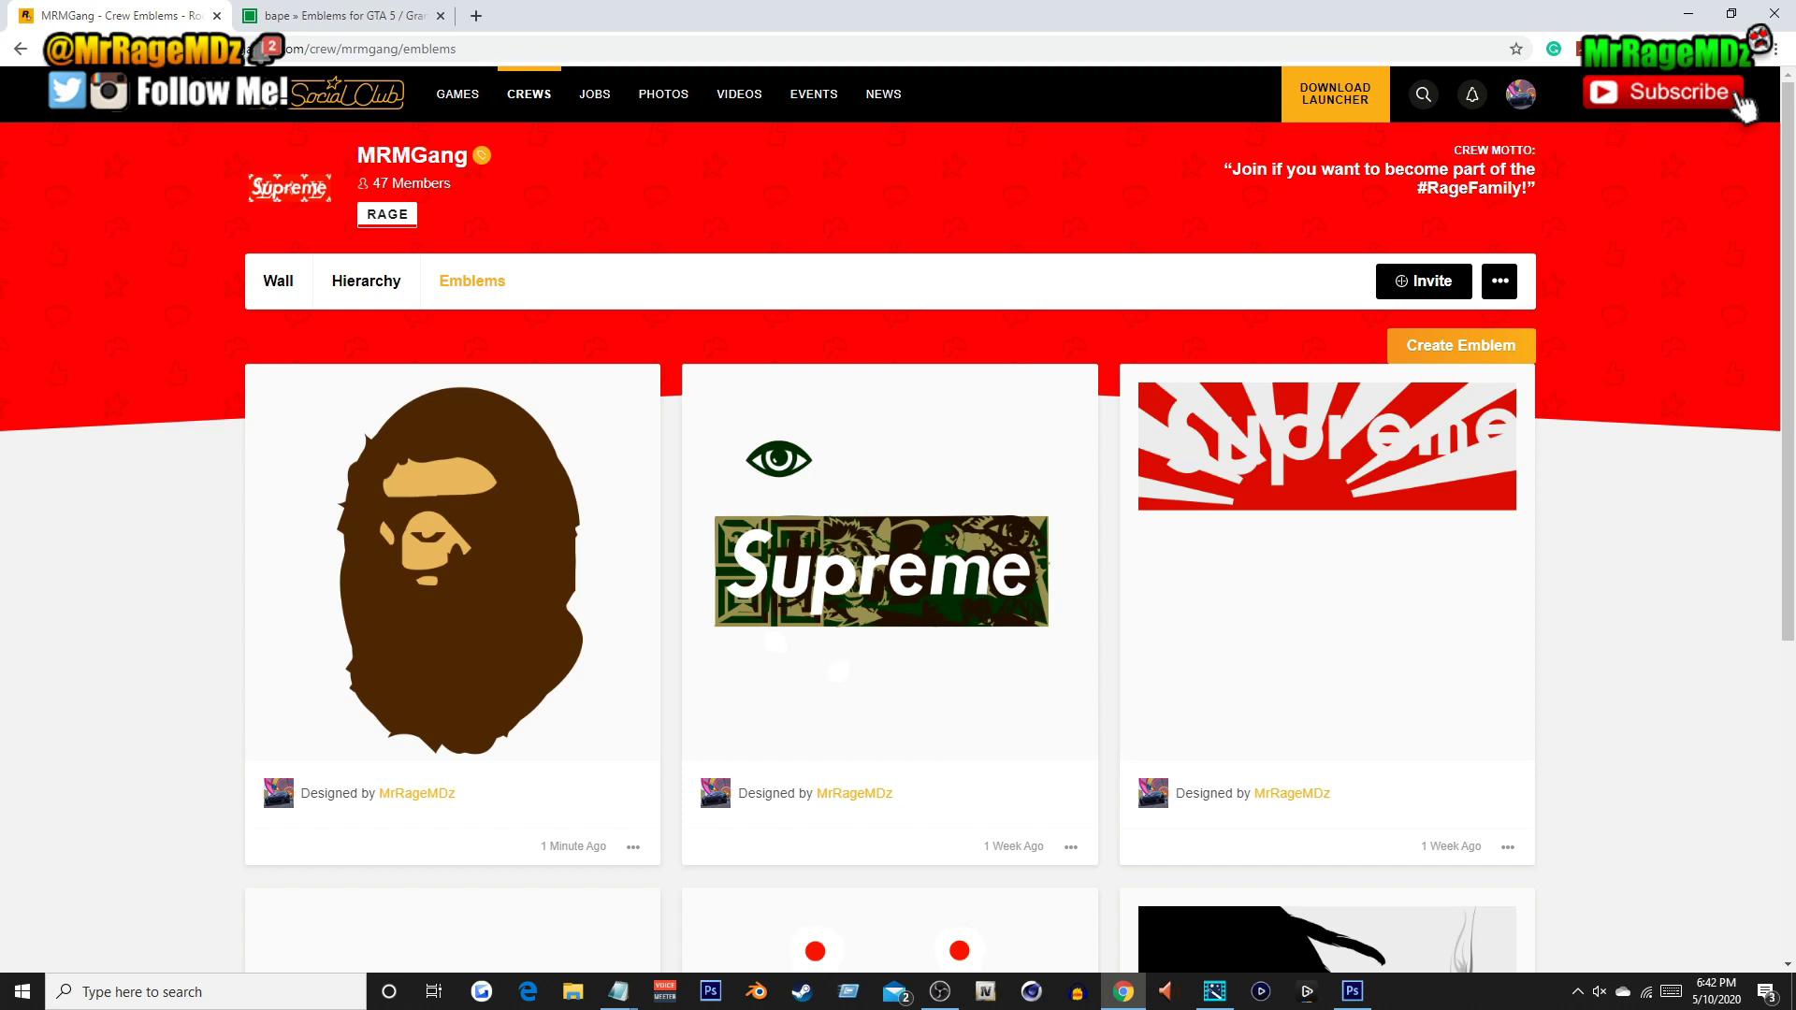
# Go back to the MRMGang Wall to see the emblem-change post.
pyautogui.click(278, 281)
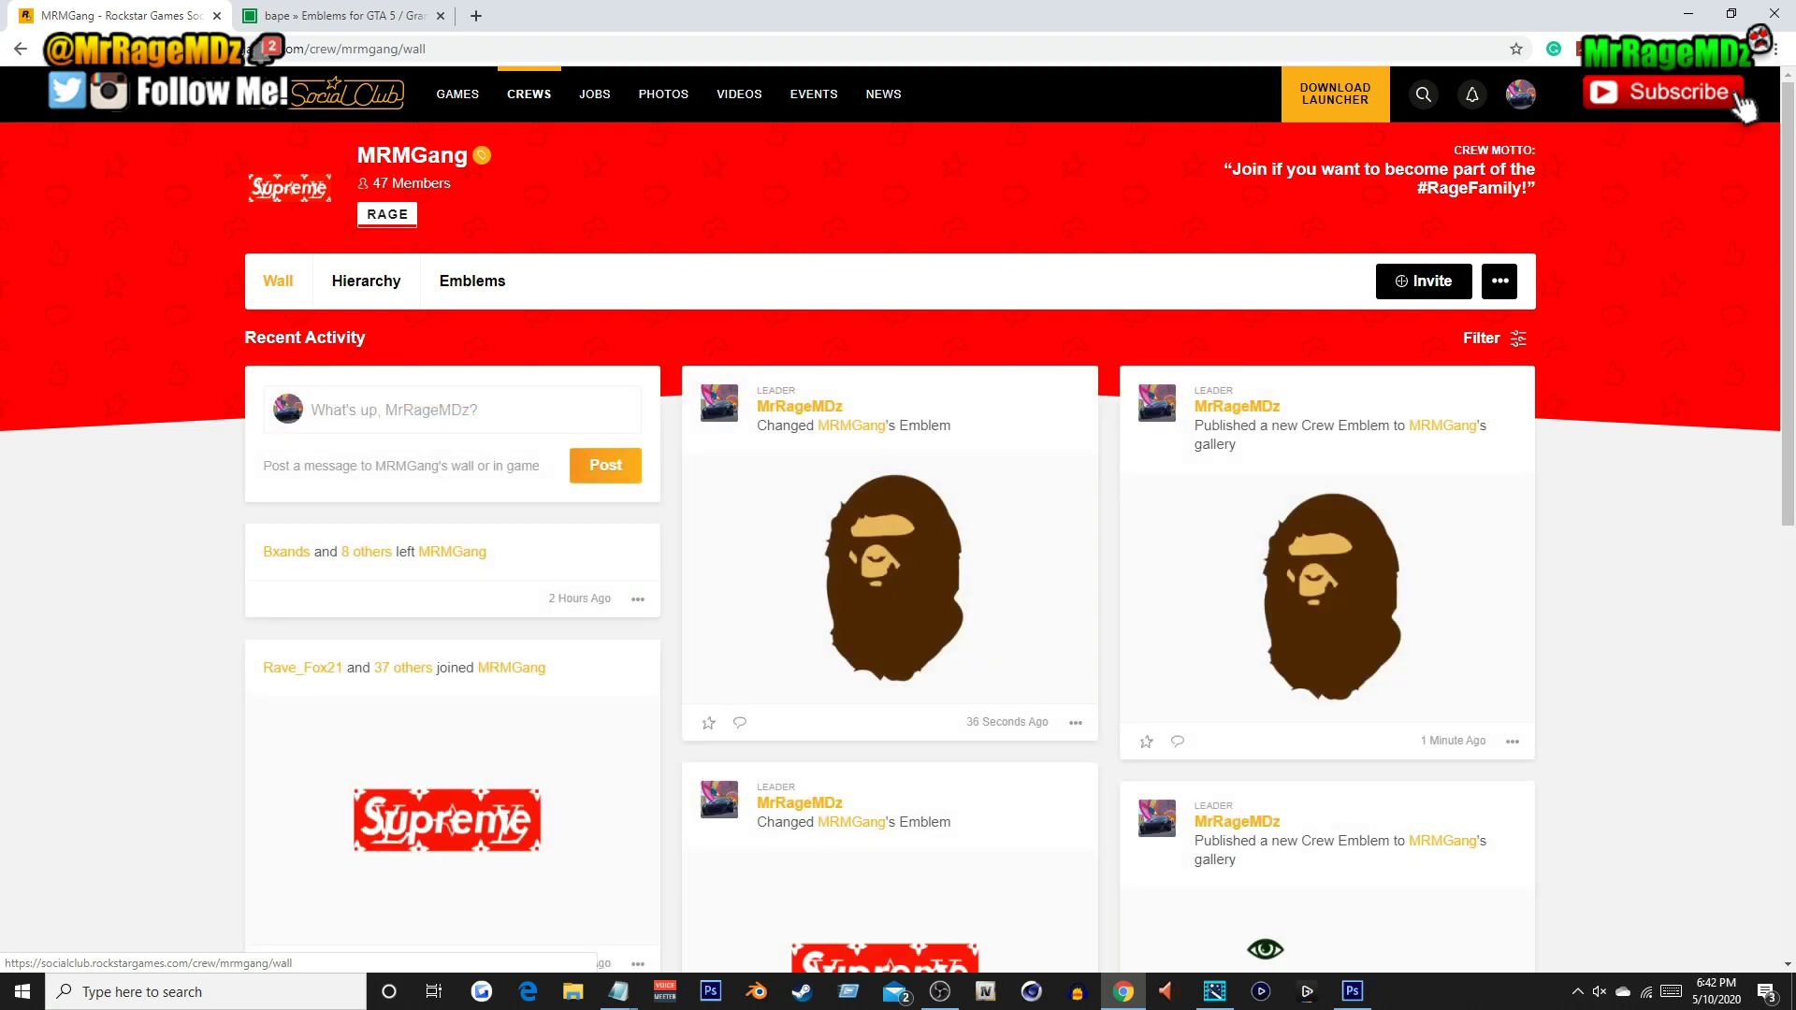